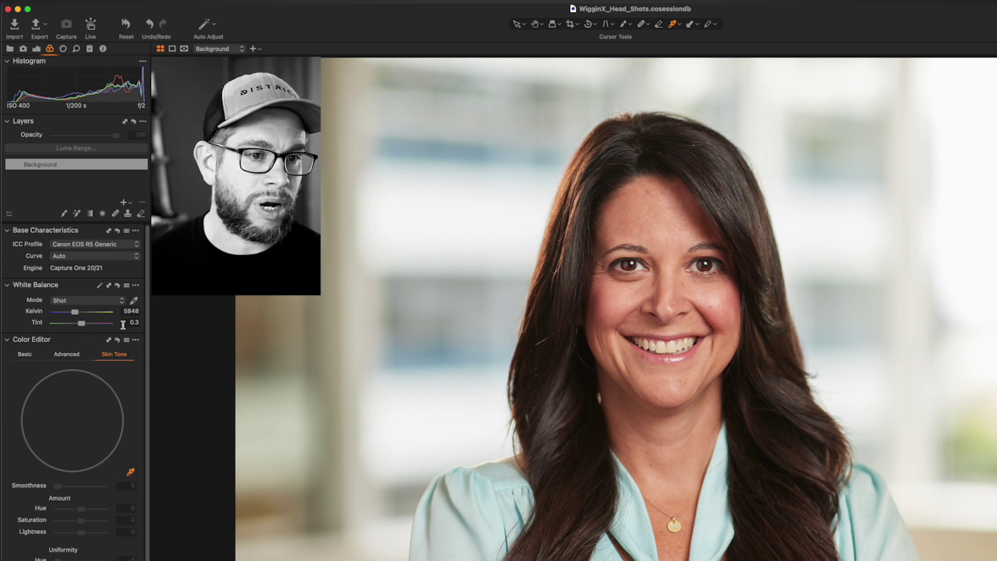
Step: Sample the skin tone from the forehead, display the selected color range, and set its smoothness to 12.6
click(130, 473)
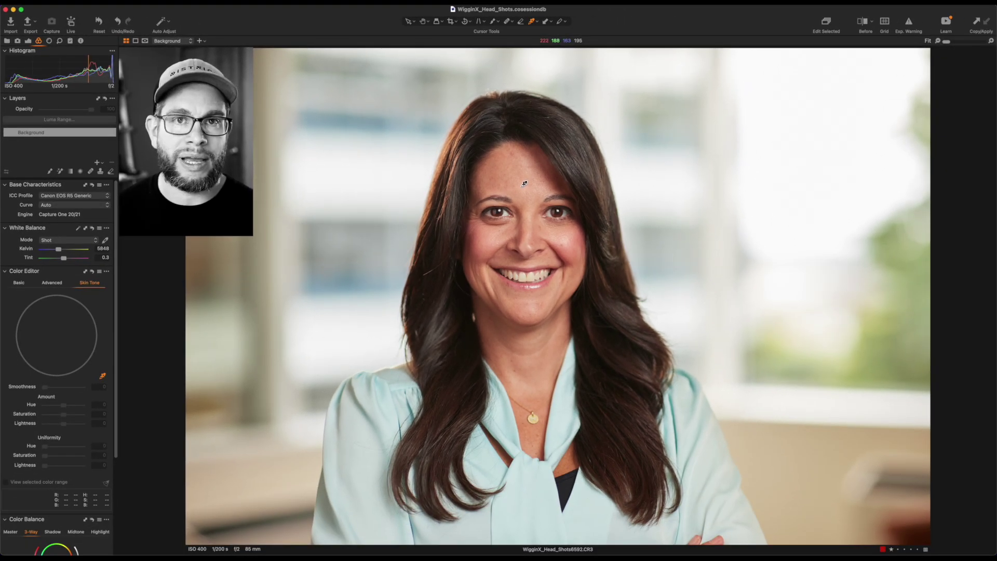
click(525, 183)
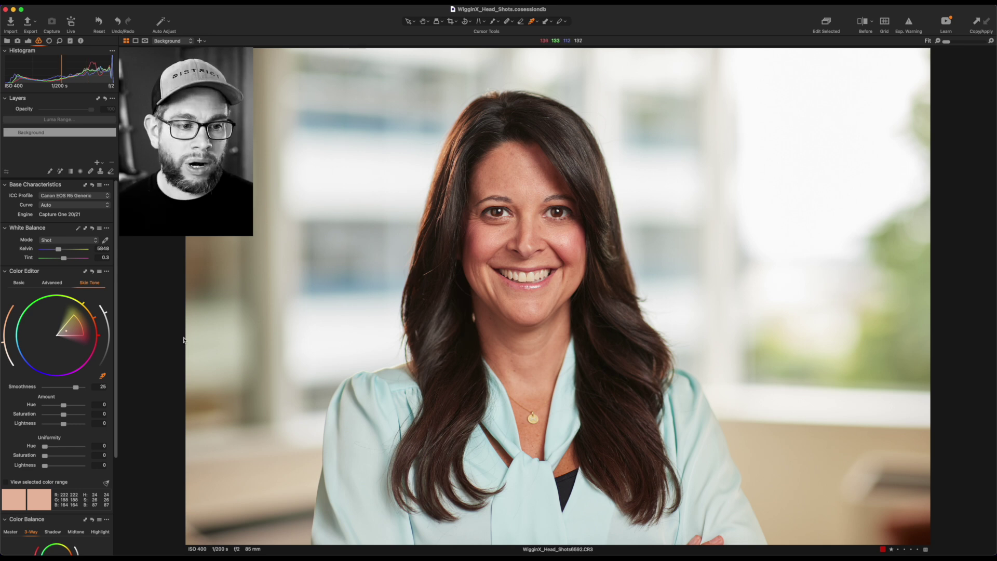
click(27, 484)
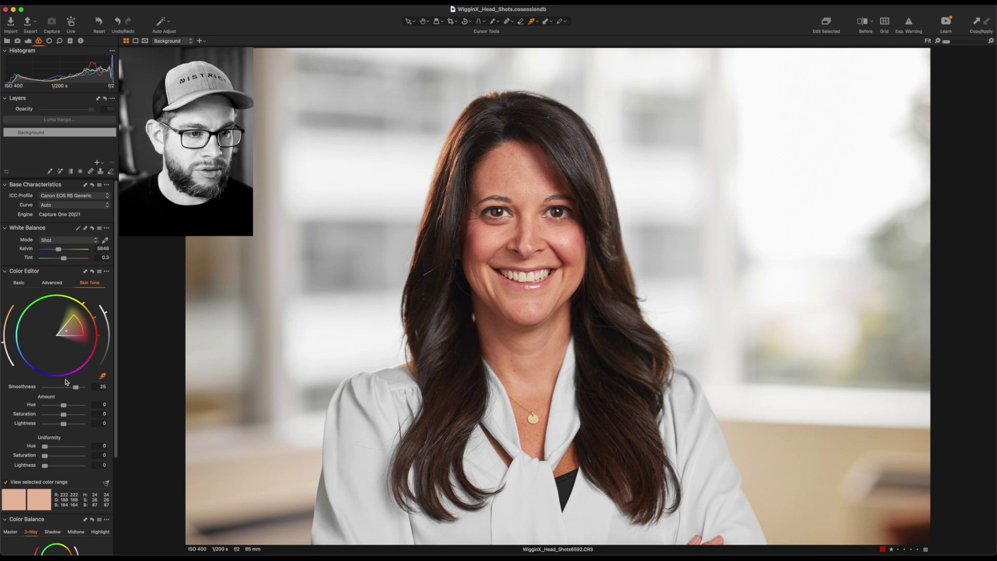
click(60, 389)
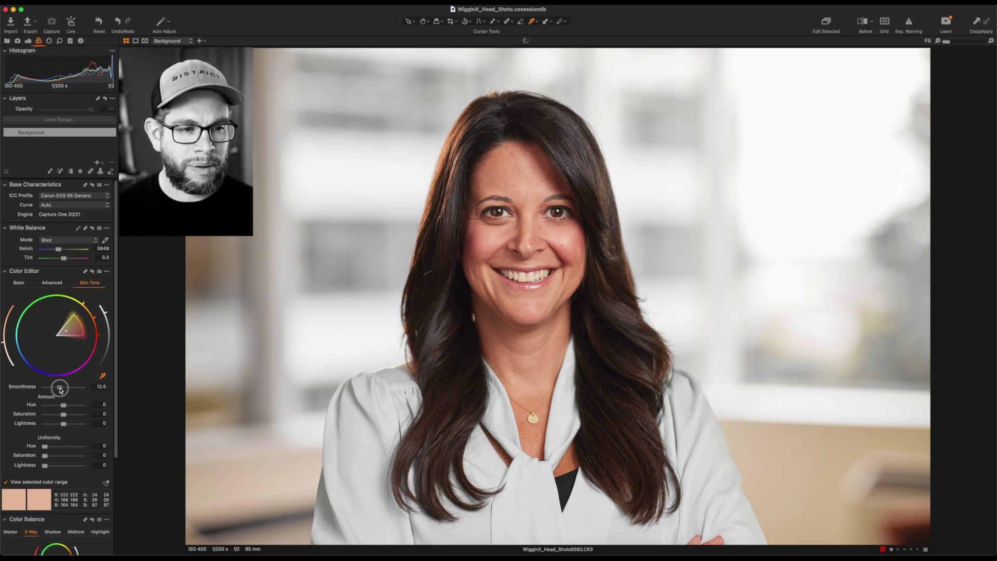
drag(60, 389, 61, 391)
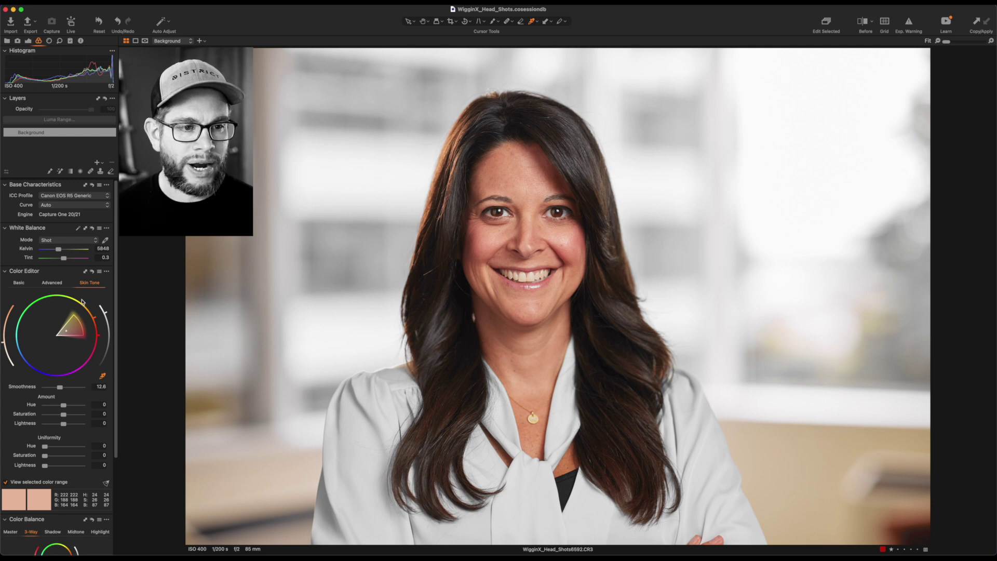
Step: Narrow the selected hue range on the color wheel to the skin, leaving out the lips
drag(83, 302, 99, 323)
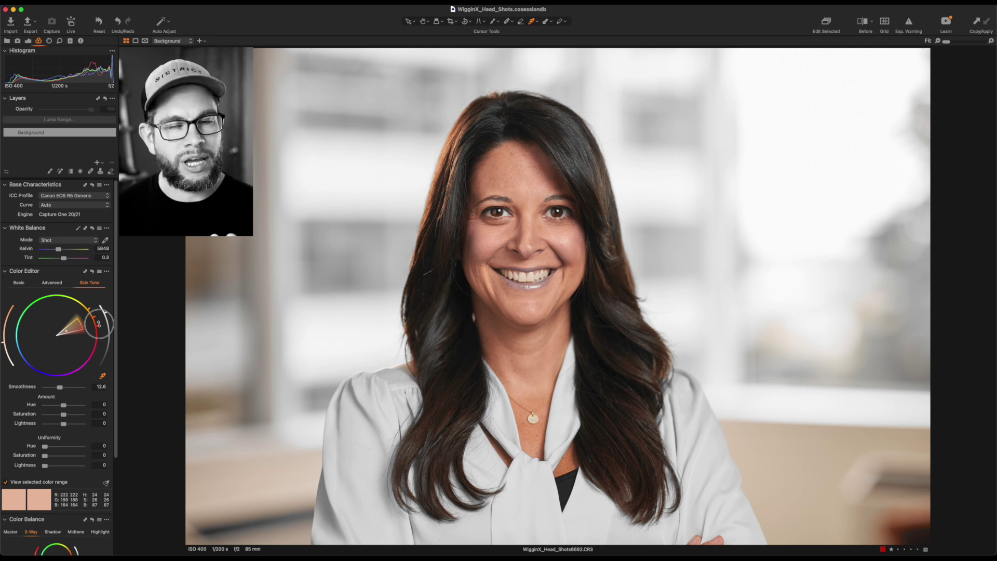
drag(99, 324, 98, 323)
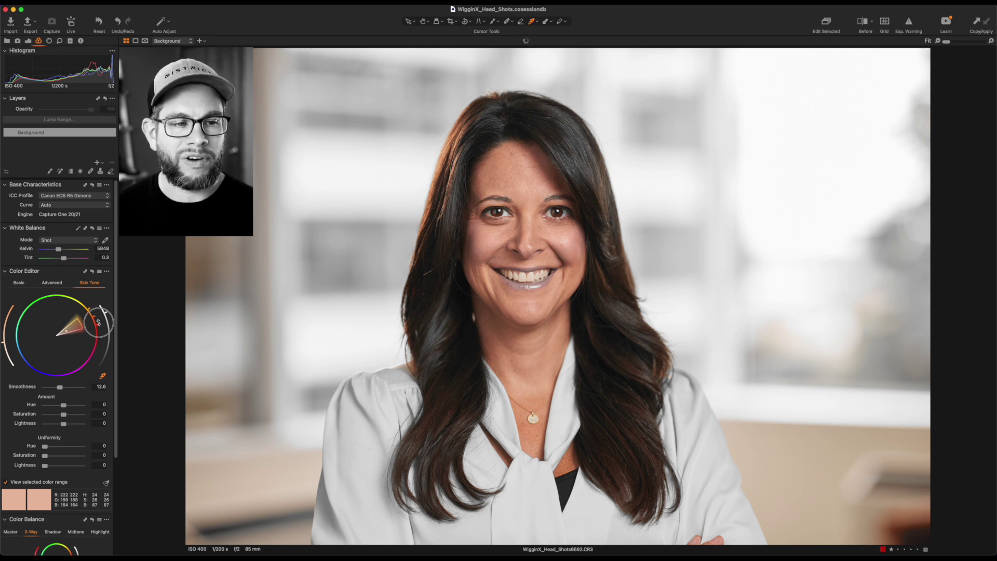
drag(98, 322, 98, 321)
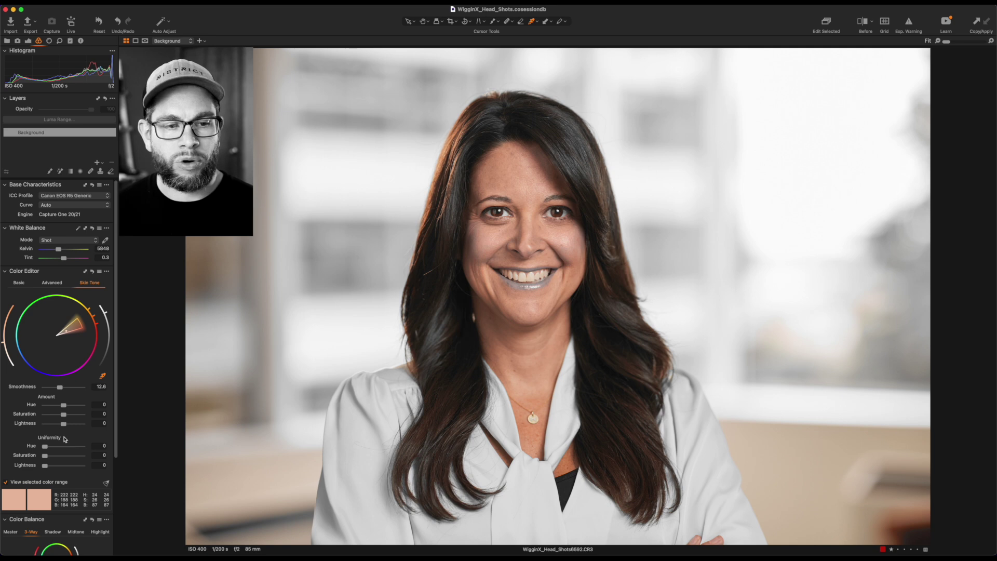
Step: Set the skin tone uniformity for saturation, hue and lightness to 100 each
click(83, 458)
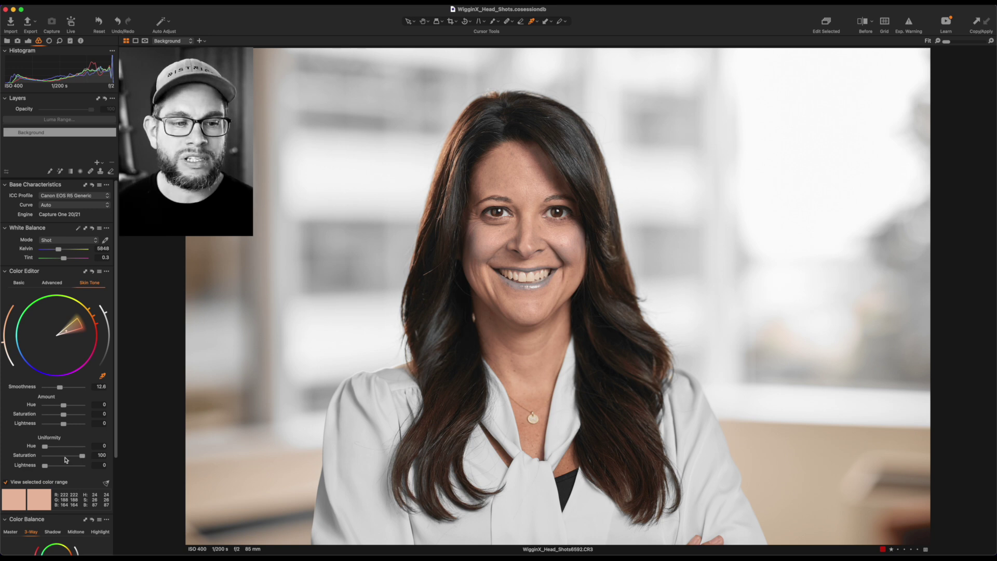
click(82, 446)
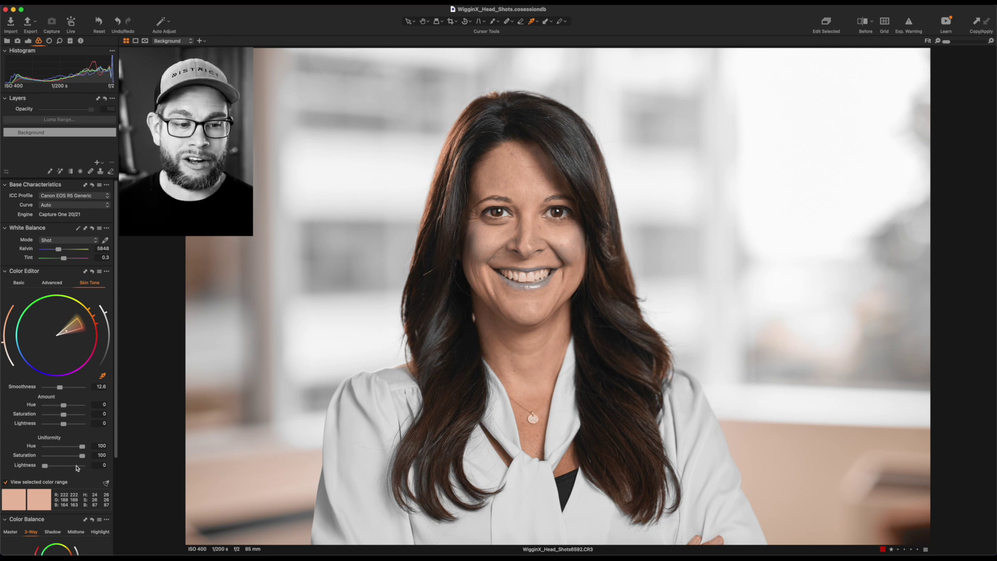
click(84, 465)
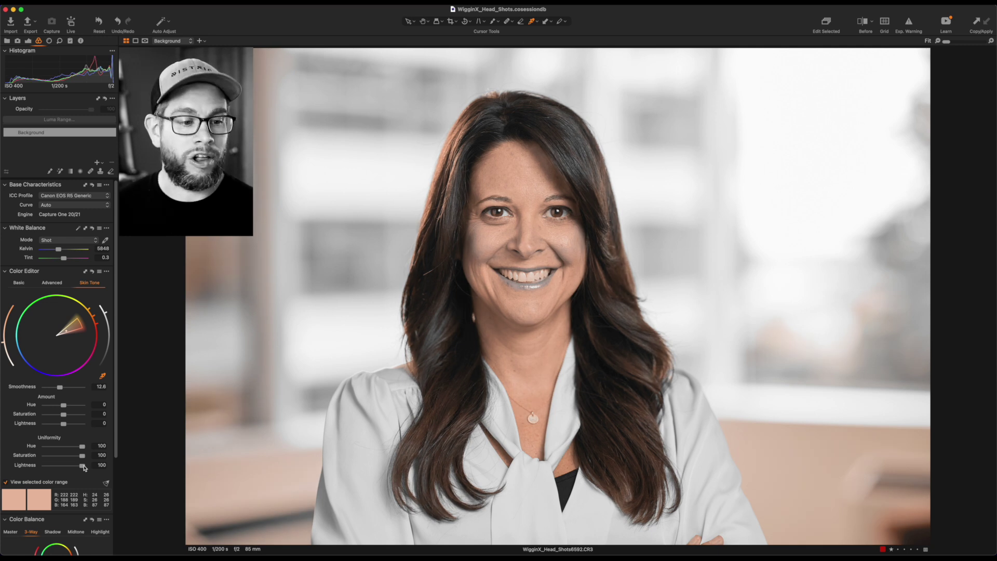
Step: Show the full-color image and reduce the skin tone uniformity to hue 60.6 and saturation 57.2, with a lower lightness
click(29, 483)
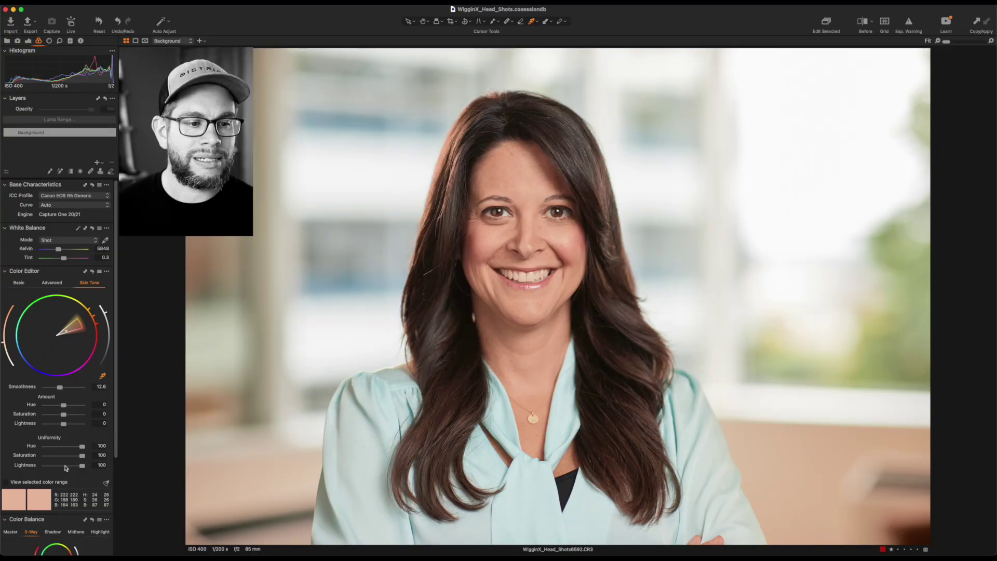
click(64, 465)
click(66, 455)
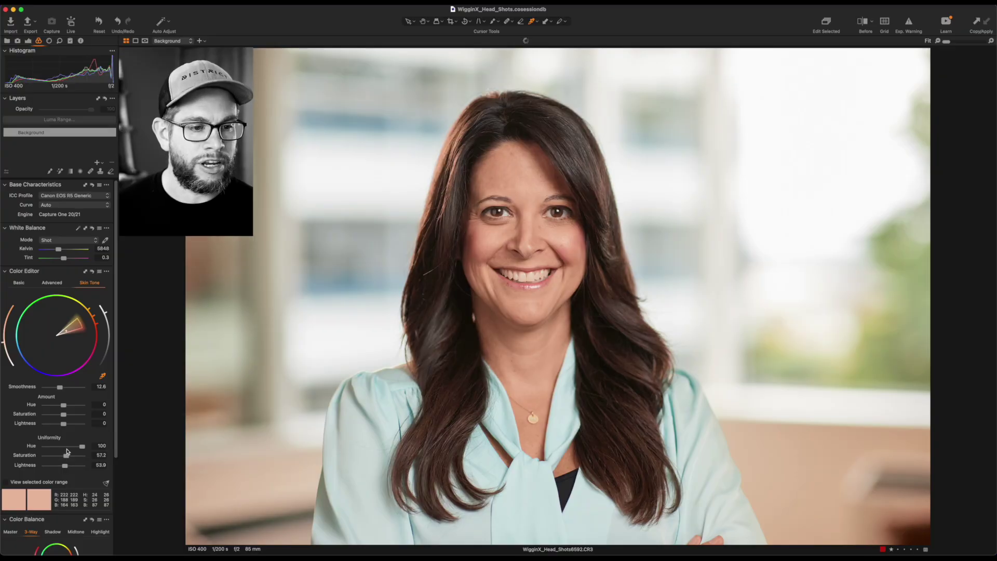
click(67, 446)
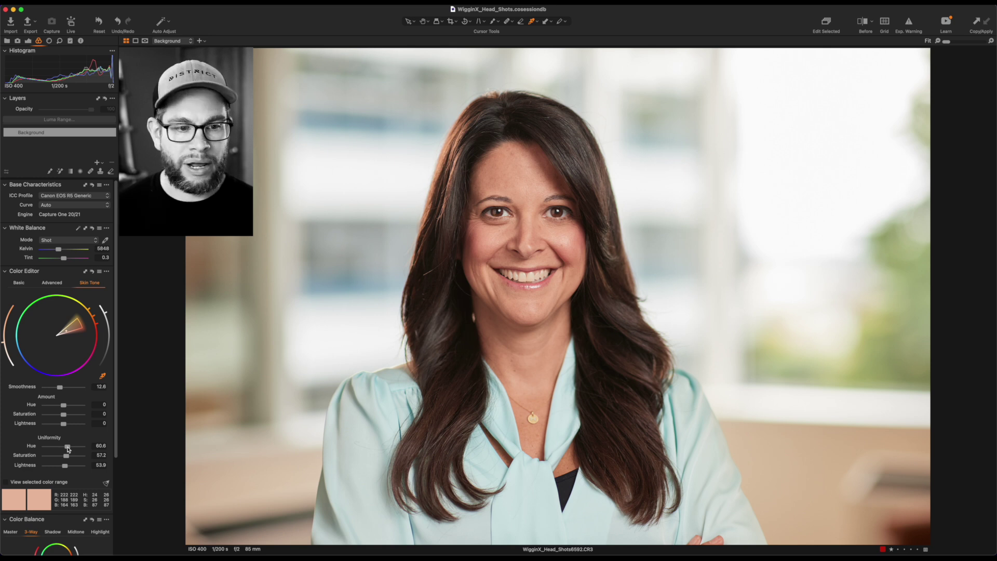
drag(65, 465, 60, 469)
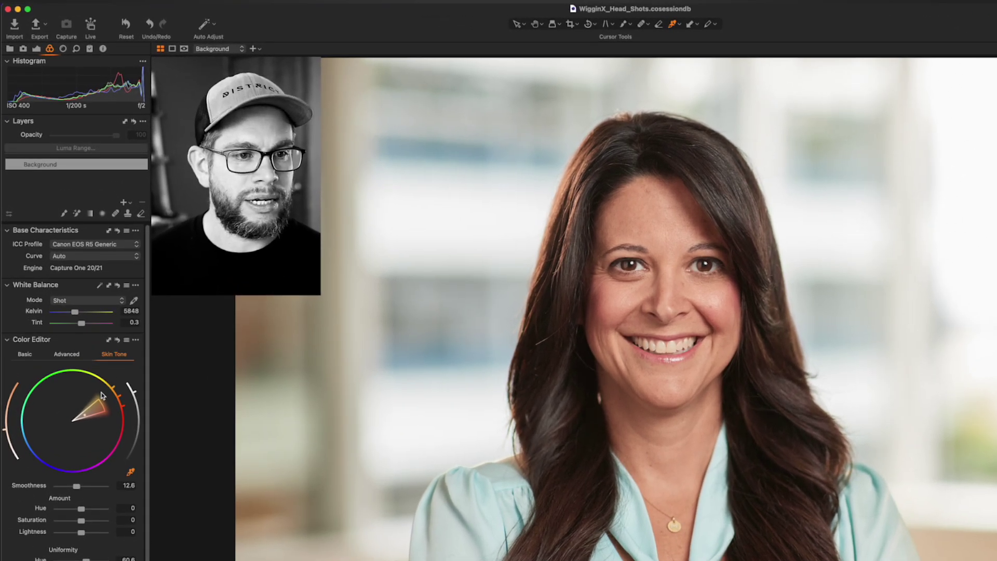
Step: Reset the background's color edits and name a new adjustment layer "skin"
click(118, 340)
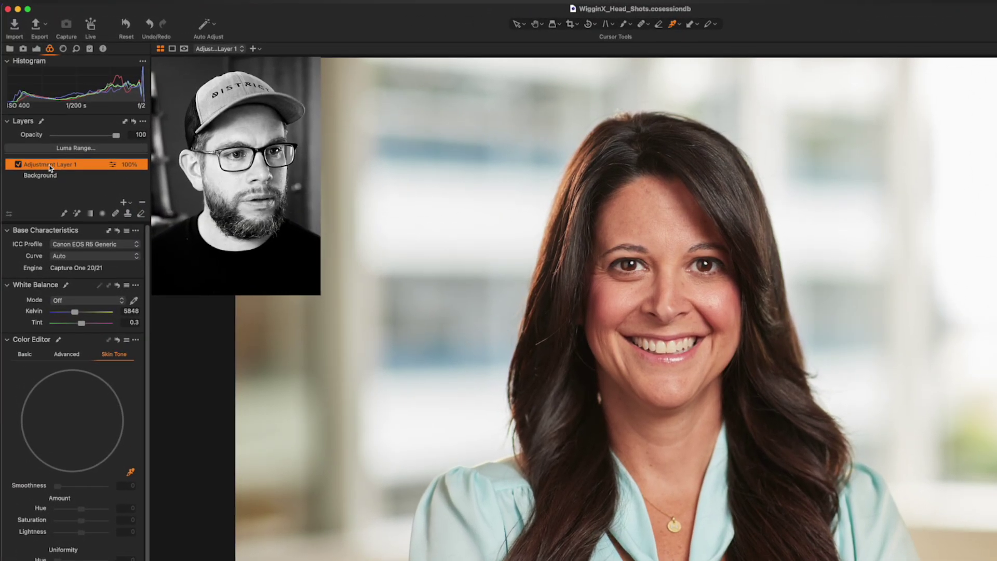
double_click(48, 163)
text(skin)
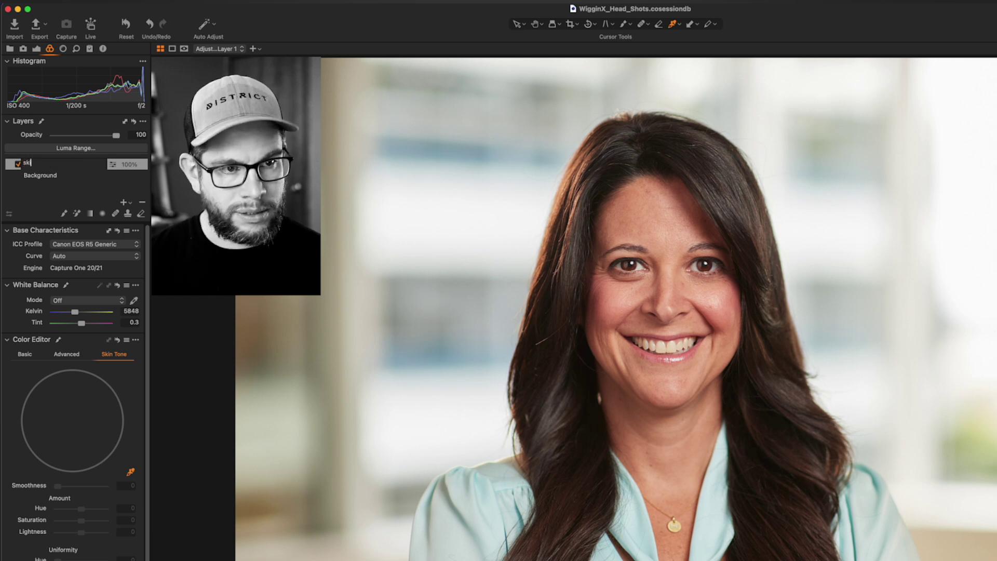
key(Return)
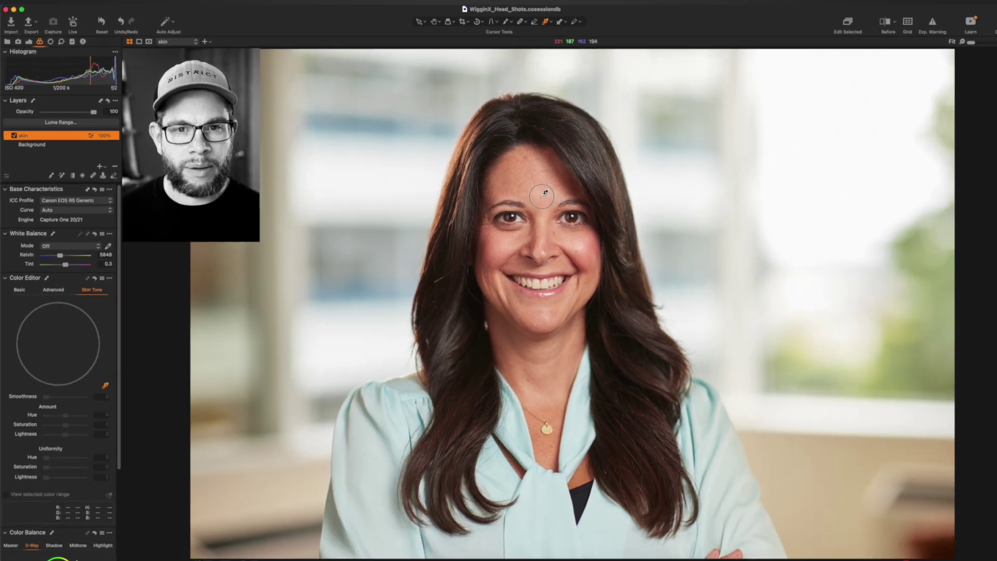
Step: On the skin layer, sample the skin tone, set smoothness to 14.4, and narrow the displayed hue range to the skin
click(659, 235)
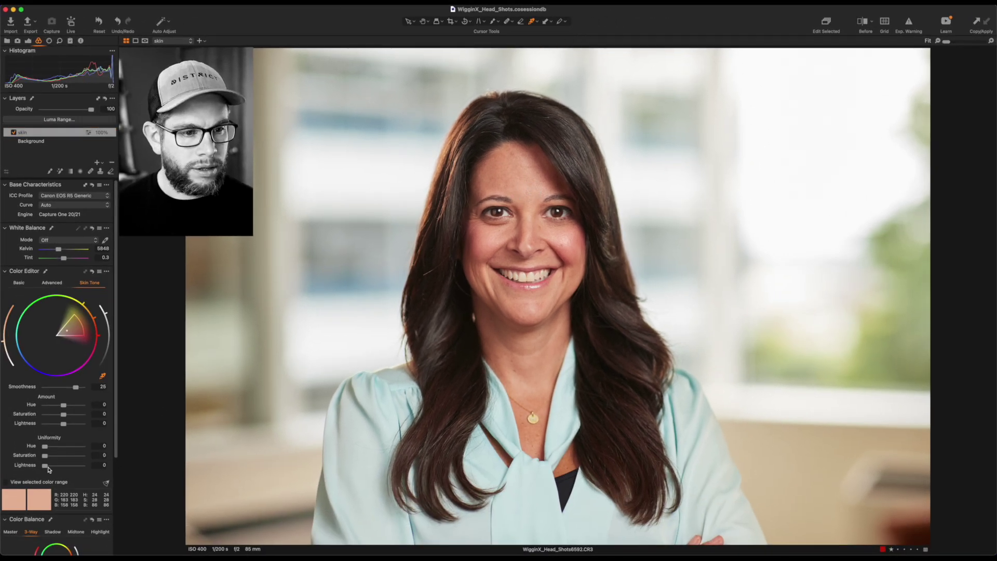
click(33, 483)
click(62, 387)
drag(99, 334, 85, 303)
Step: Set uniformity to hue 63.2, saturation 54.9 and lightness 39.1, and compare the full-color image with the skin layer off and on
drag(44, 446, 68, 446)
mouse_move(44, 455)
mouse_down()
mouse_move(65, 456)
mouse_move(59, 465)
mouse_up()
click(43, 482)
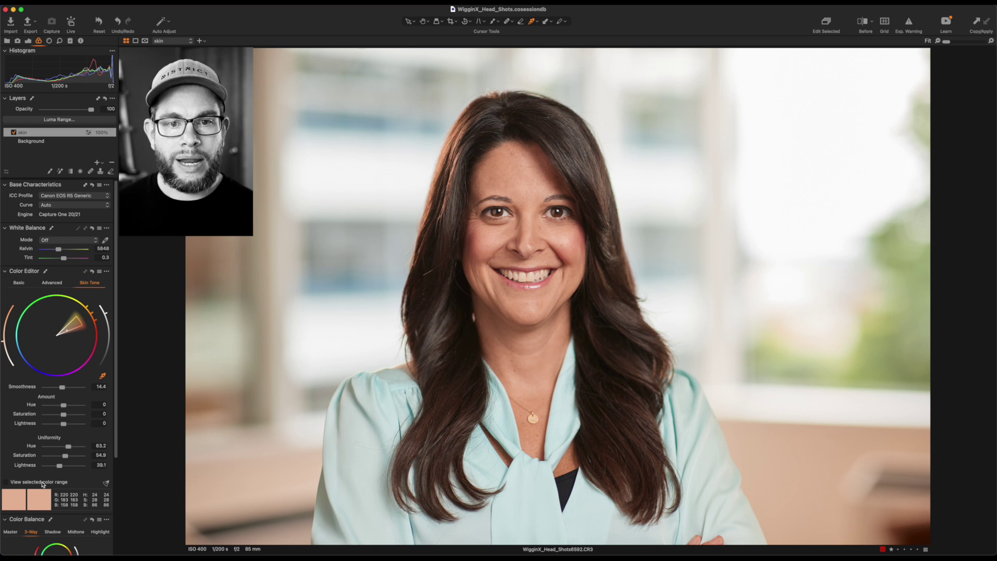
click(14, 133)
click(14, 133)
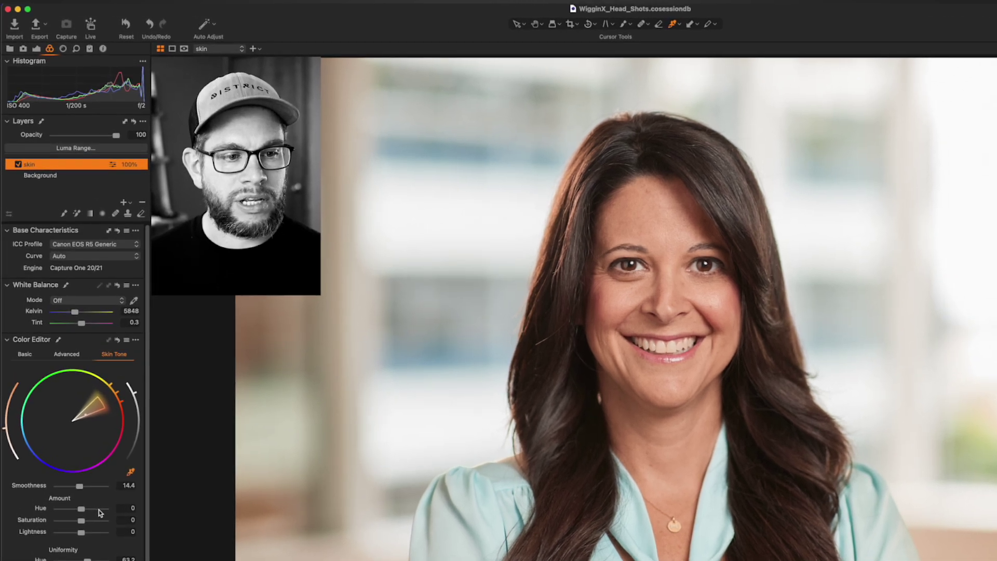
Step: Try the skin tone's hue amount at both extremes and reset it to 0
drag(83, 509, 111, 509)
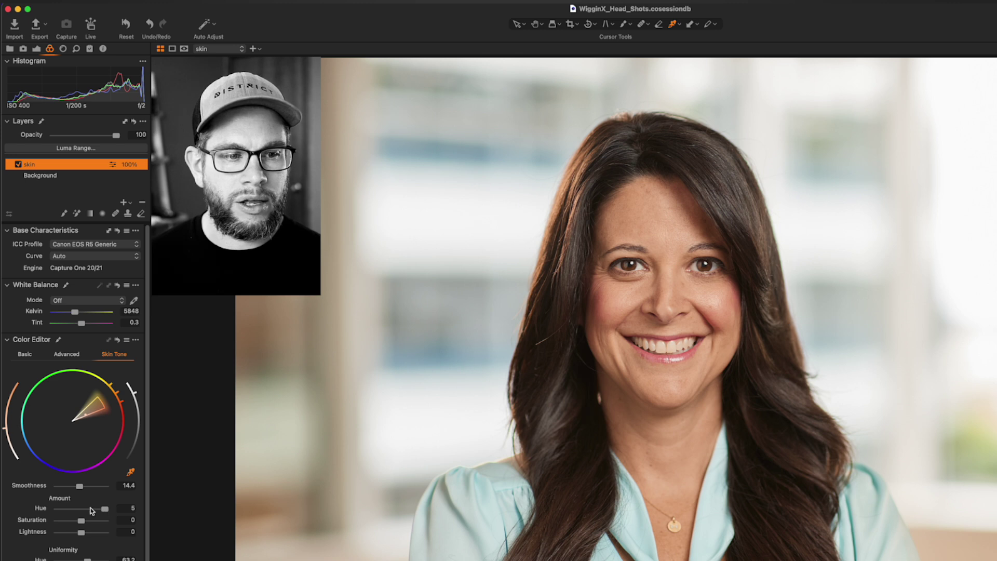
drag(102, 508, 57, 511)
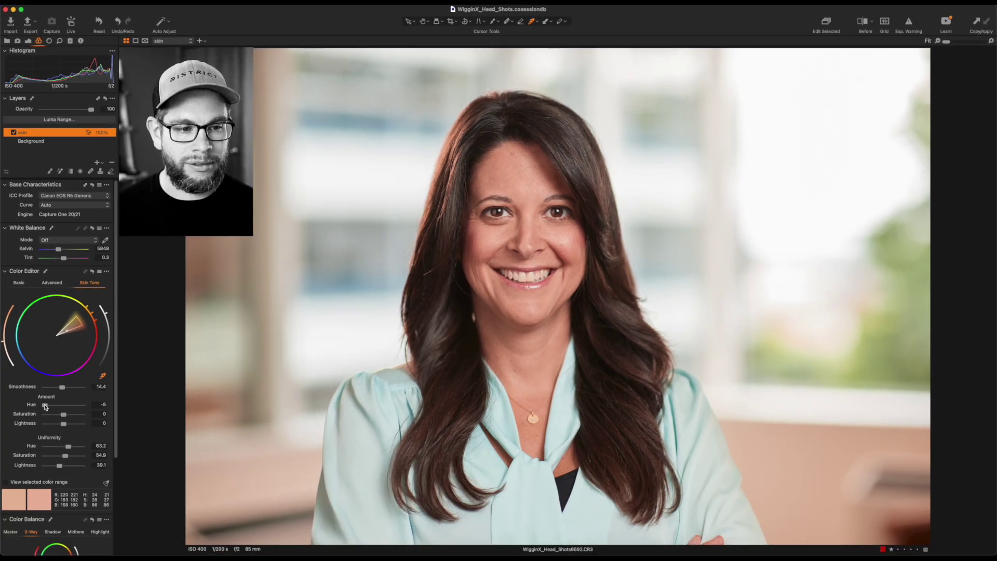
double_click(45, 405)
Step: Set the skin tone amount to saturation 9.2 and lightness -4.8, comparing the image with the skin layer off and on
click(70, 416)
mouse_move(70, 416)
mouse_down()
mouse_move(52, 425)
mouse_move(69, 413)
mouse_up()
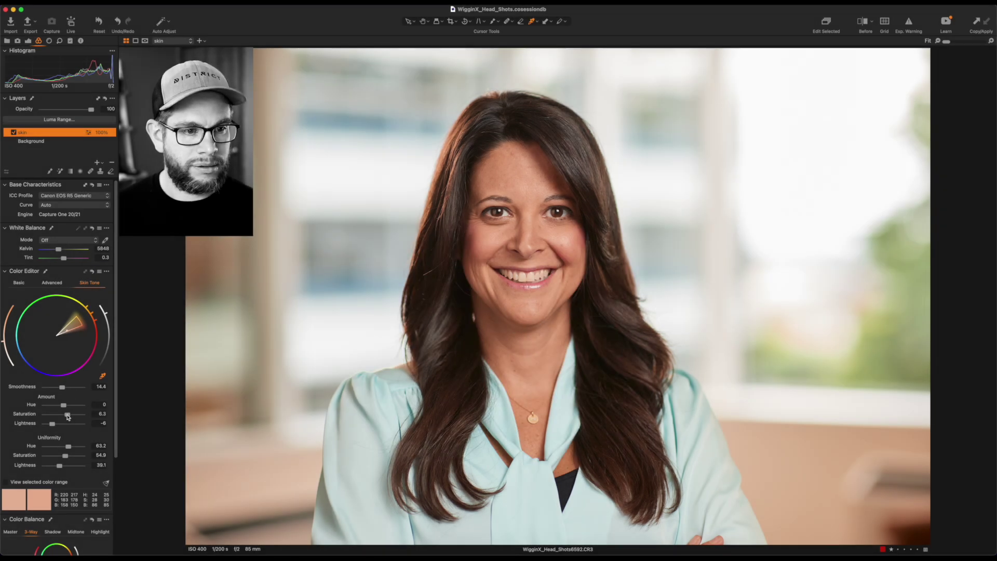
click(13, 133)
click(13, 133)
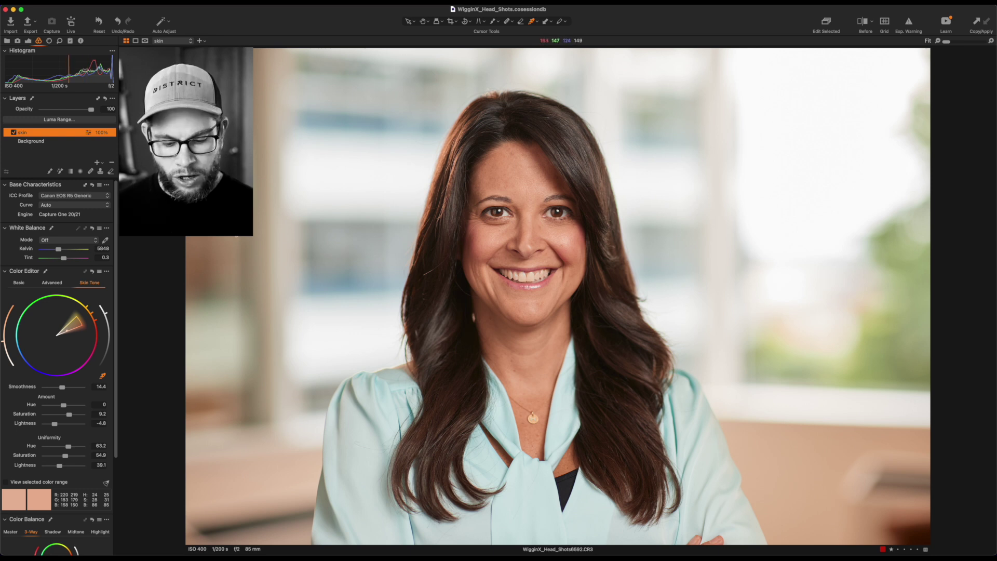
Step: Display the skin layer's mask and erase it from the background on both sides of the woman
key(m)
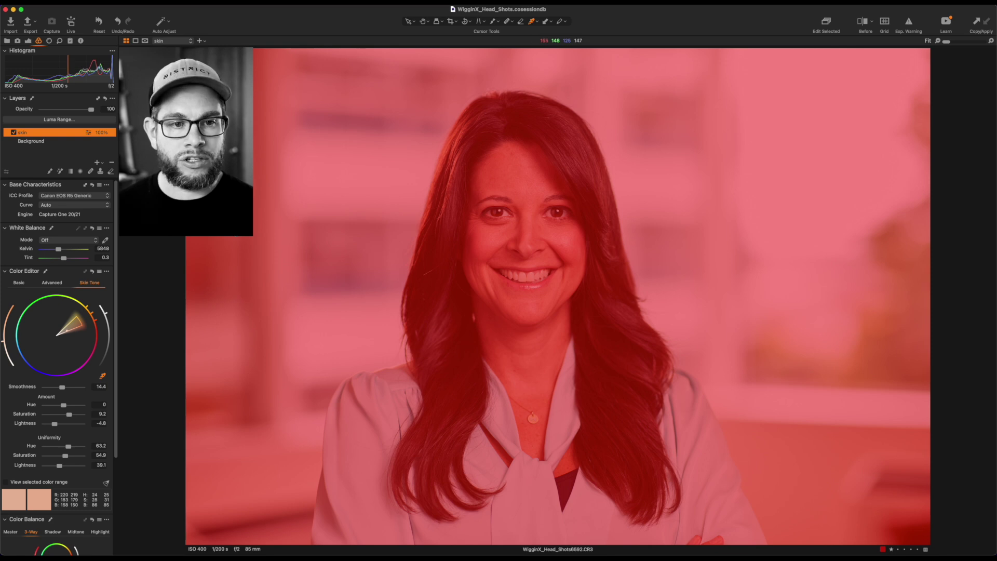
key(b)
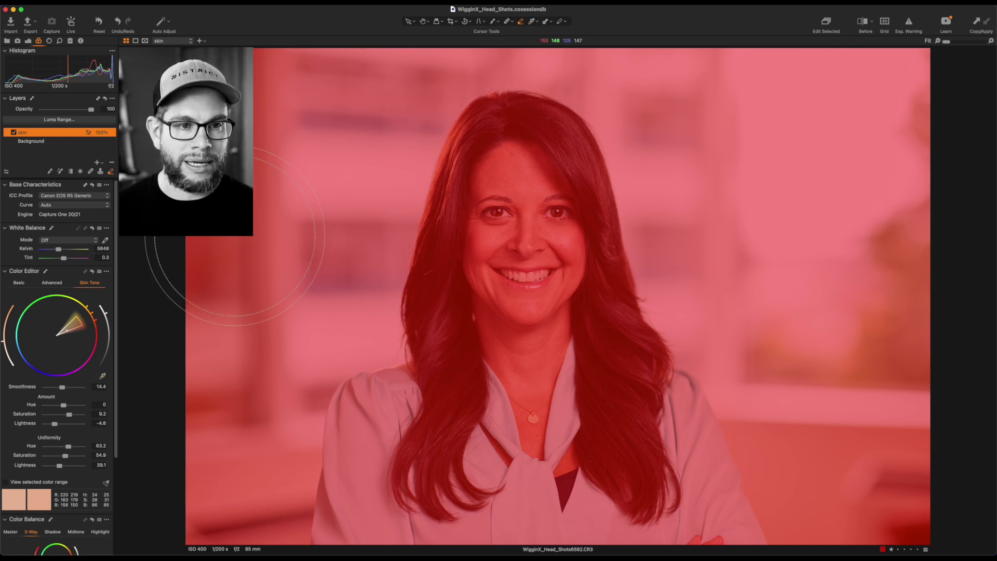
mouse_move(236, 91)
mouse_down()
mouse_move(241, 171)
mouse_move(238, 93)
mouse_move(224, 347)
mouse_move(245, 527)
mouse_move(222, 518)
mouse_move(251, 536)
mouse_up()
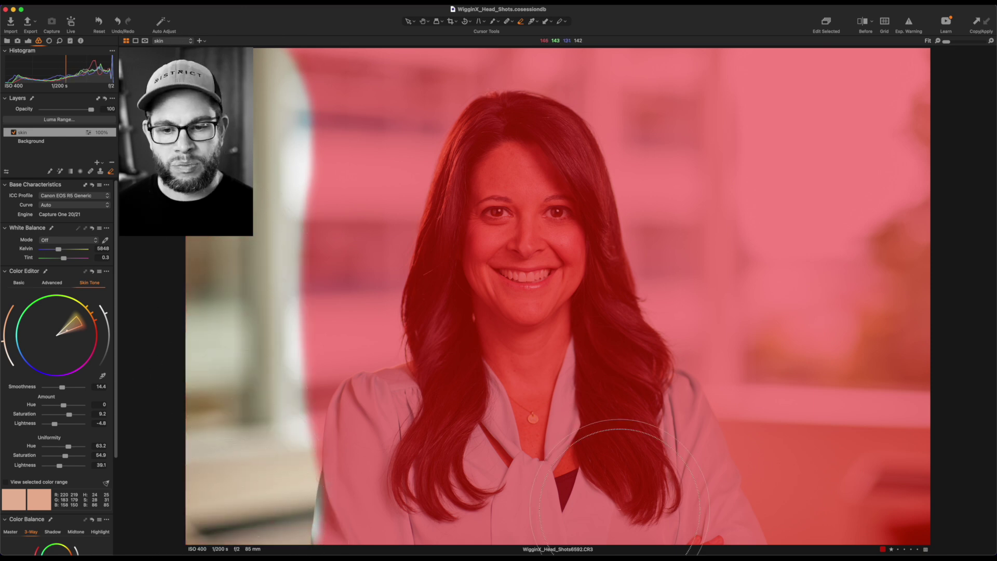
mouse_move(768, 476)
mouse_down()
mouse_move(787, 473)
mouse_move(792, 459)
mouse_move(845, 468)
mouse_move(874, 514)
mouse_move(821, 425)
mouse_move(924, 333)
mouse_move(935, 291)
mouse_up()
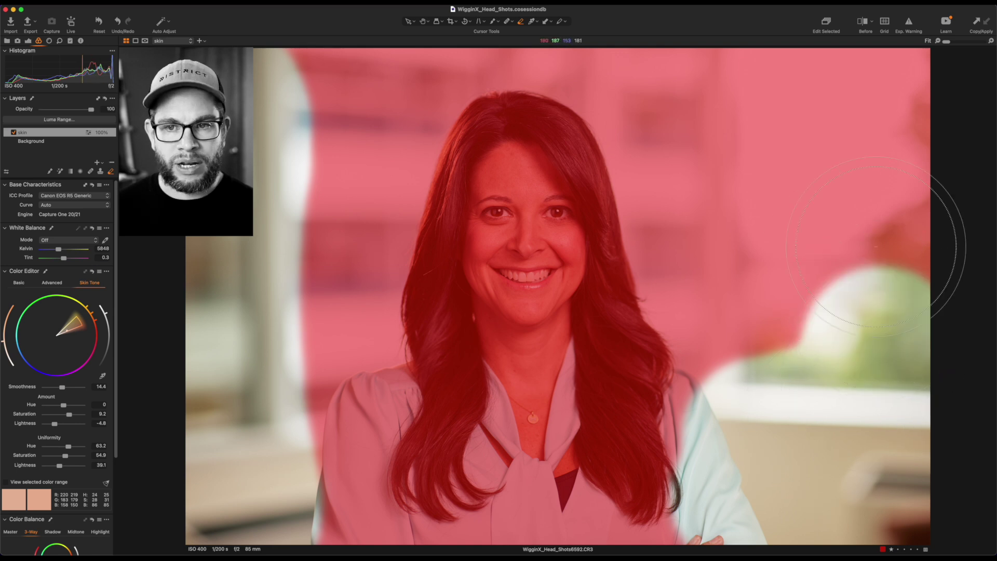
drag(876, 246, 800, 189)
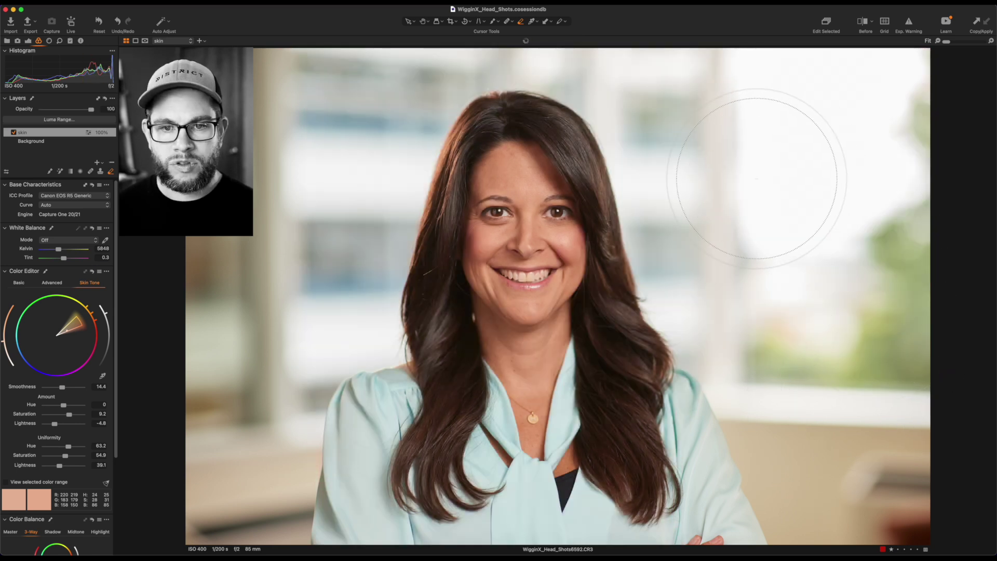
Step: Shrink the eraser brush and erase the skin layer's mask over the teeth and lips
scroll(474, 304, up, 5)
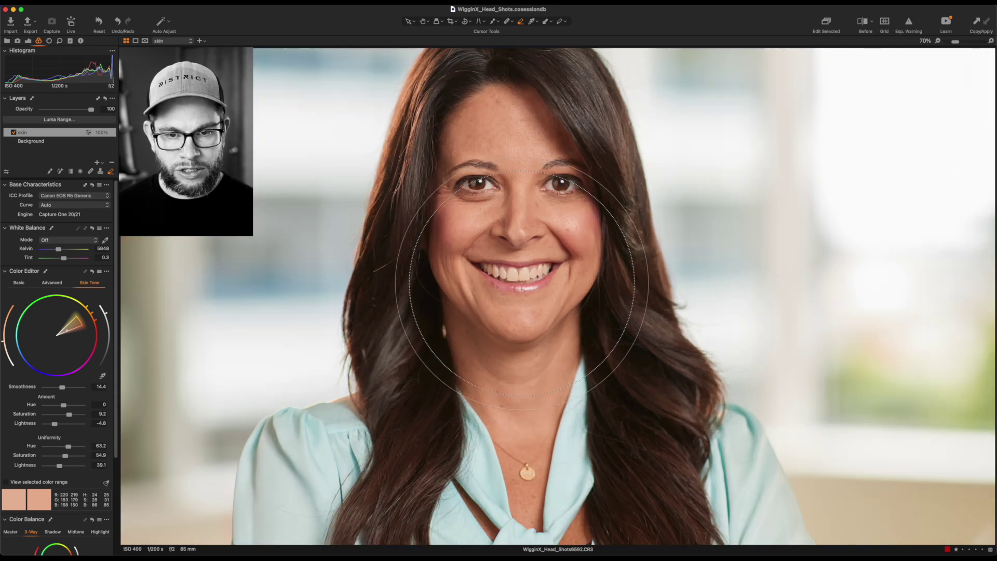
key(bracketleft)
key(bracketleft)
key(bracketleft)
key(bracketleft)
key(bracketleft)
key(bracketleft)
key(bracketleft)
key(bracketleft)
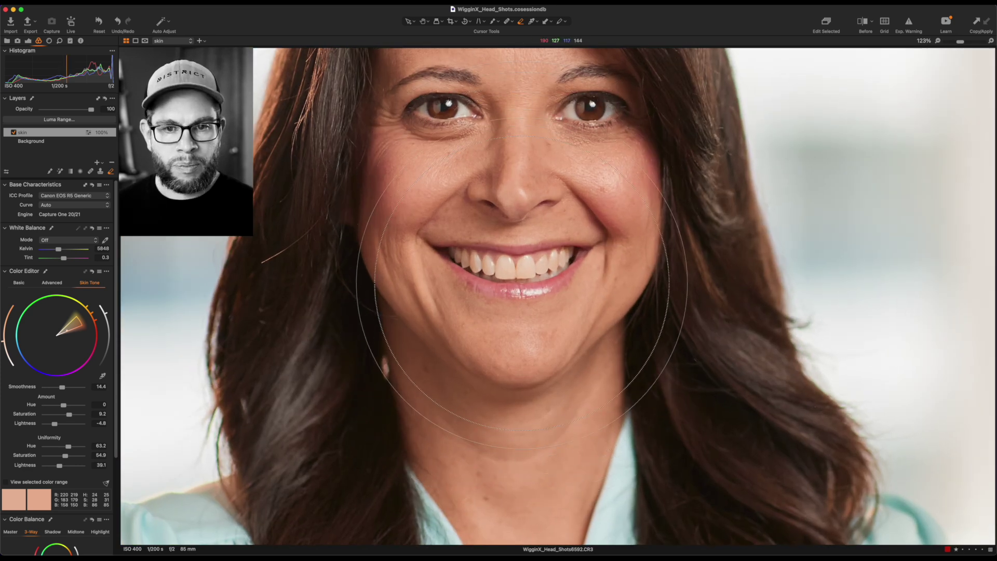
key(bracketleft)
key(bracketleft)
key(bracketleft)
key(bracketleft)
key(bracketleft)
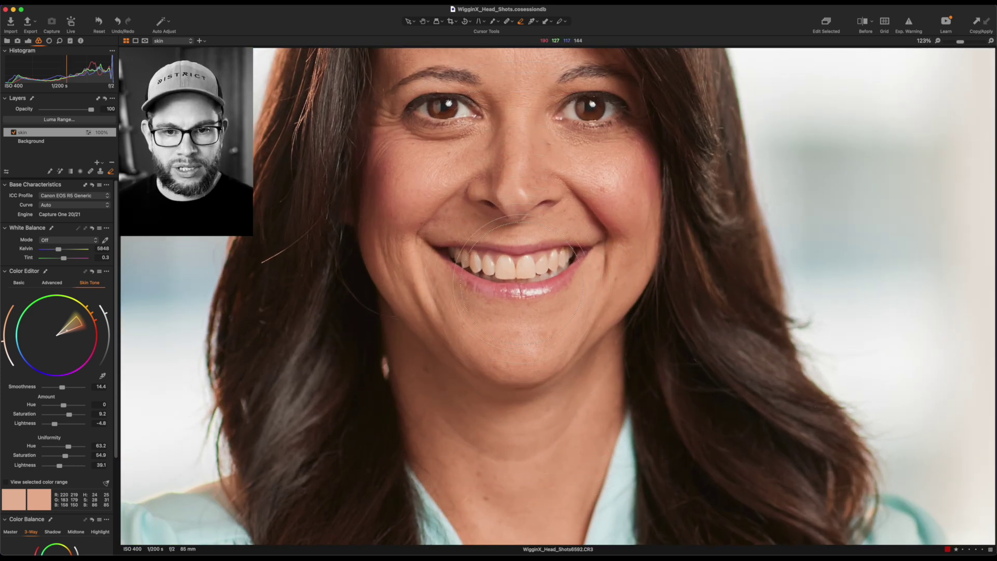
right_click(519, 285)
mouse_move(521, 282)
mouse_down()
mouse_move(506, 283)
mouse_move(544, 292)
mouse_move(534, 293)
mouse_up()
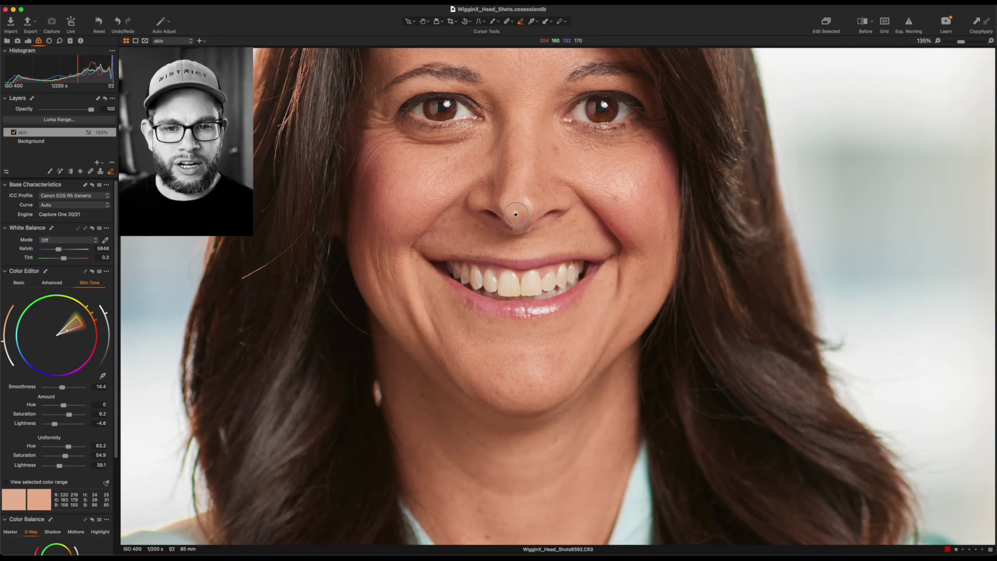
scroll(518, 308, up, 5)
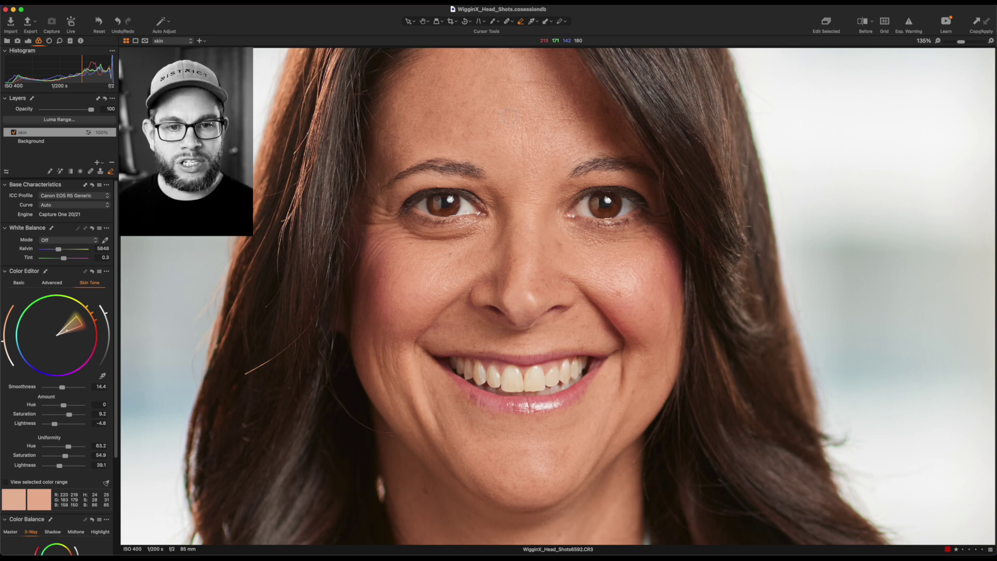
Step: Sample the man's chest in the Skin Tone color editor, narrow the hue range from both sides and set smoothness to 15.5
key(super+0)
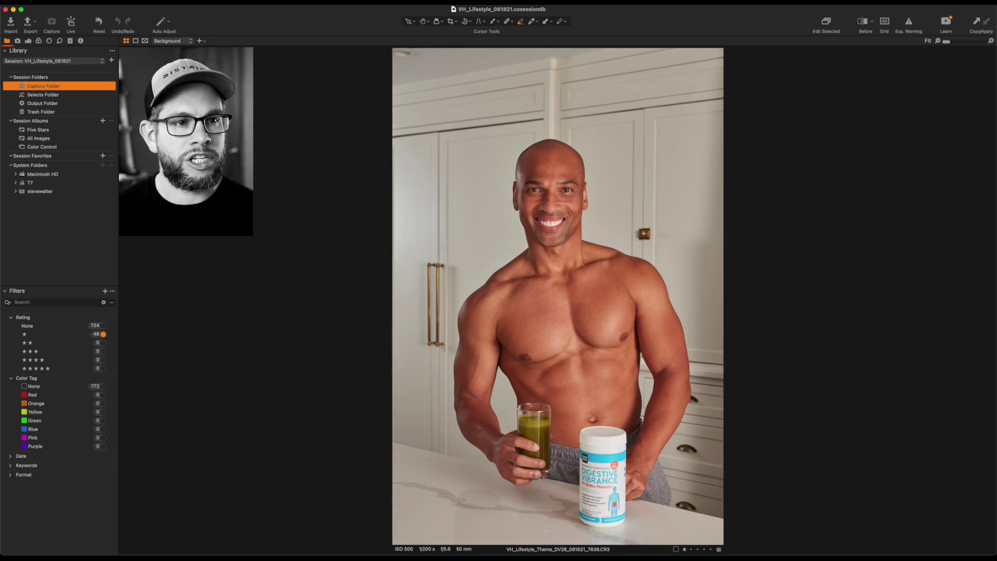
click(38, 41)
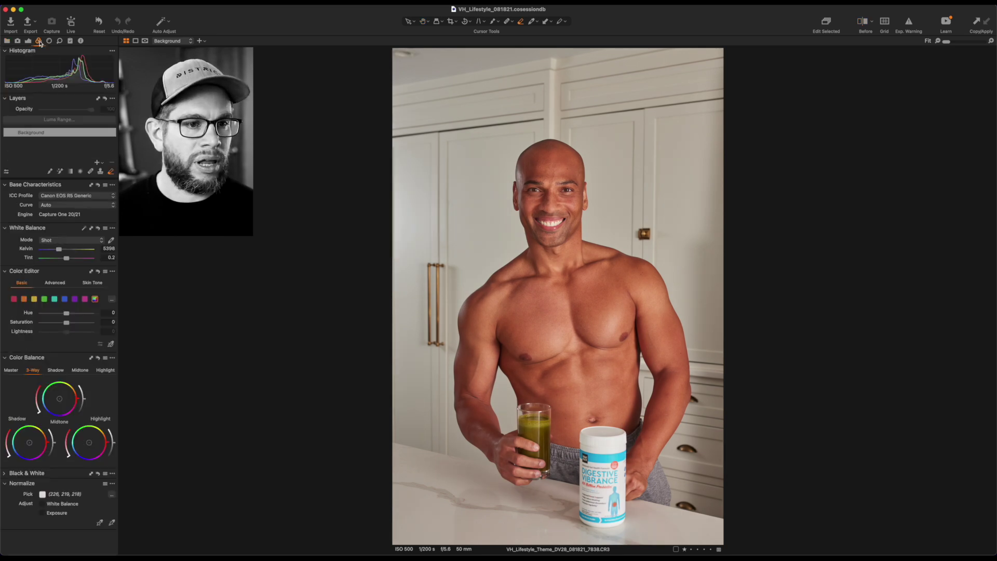
click(92, 283)
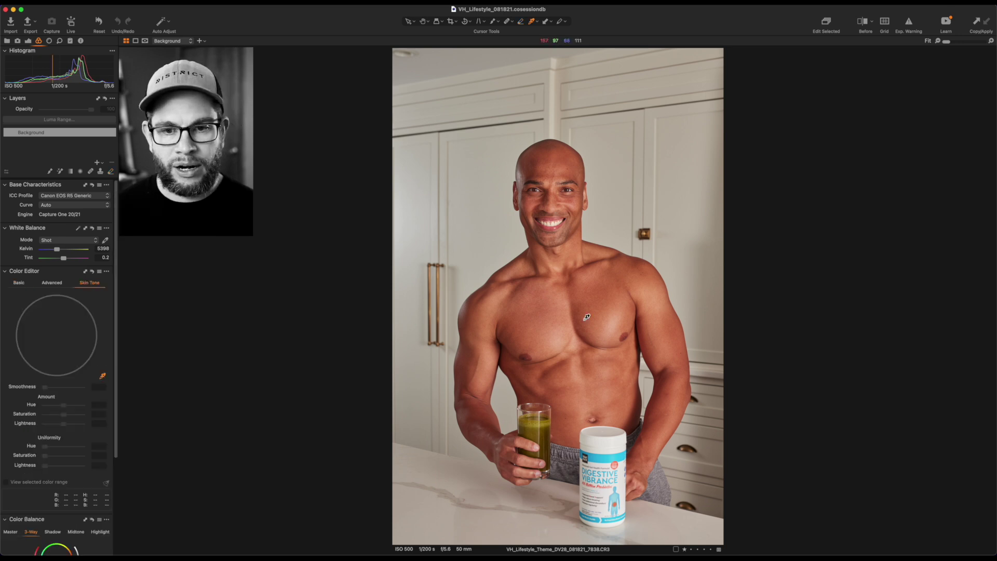
click(592, 285)
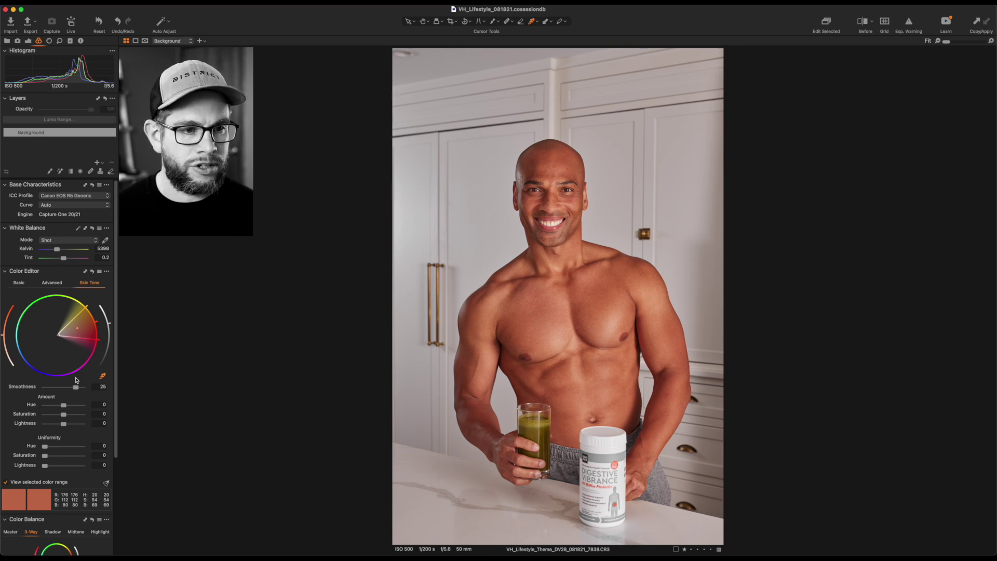
drag(86, 306, 94, 317)
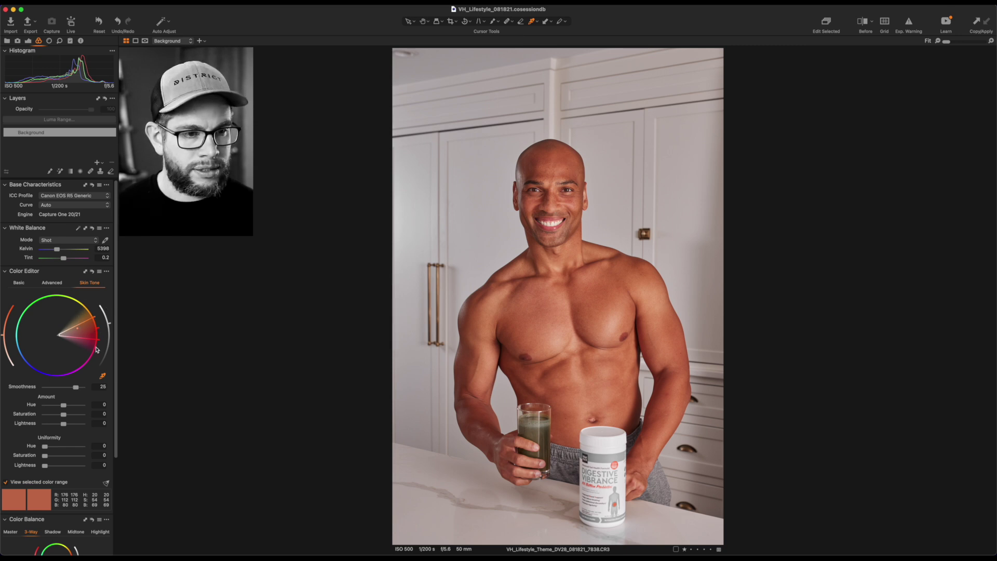
click(64, 387)
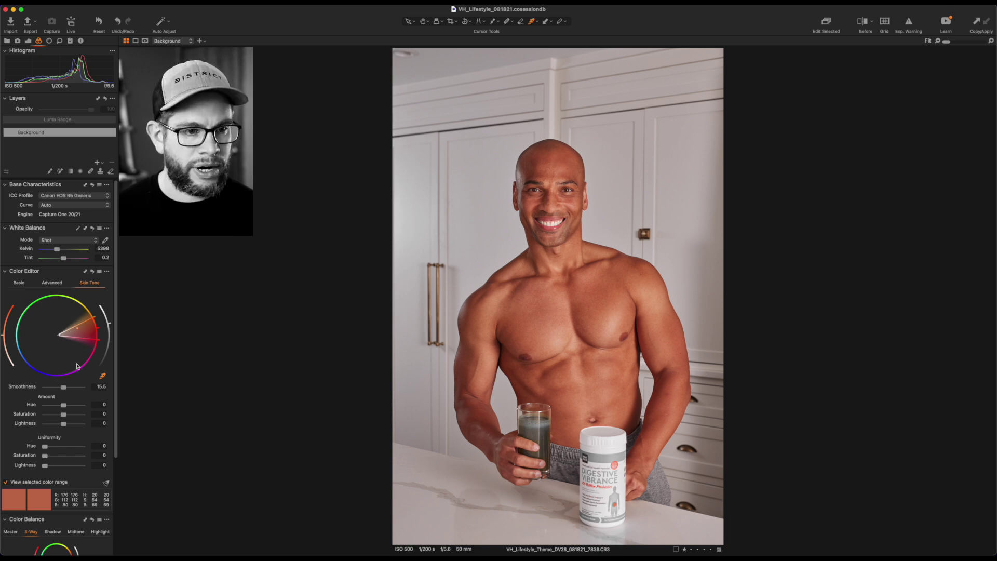
drag(98, 338, 97, 323)
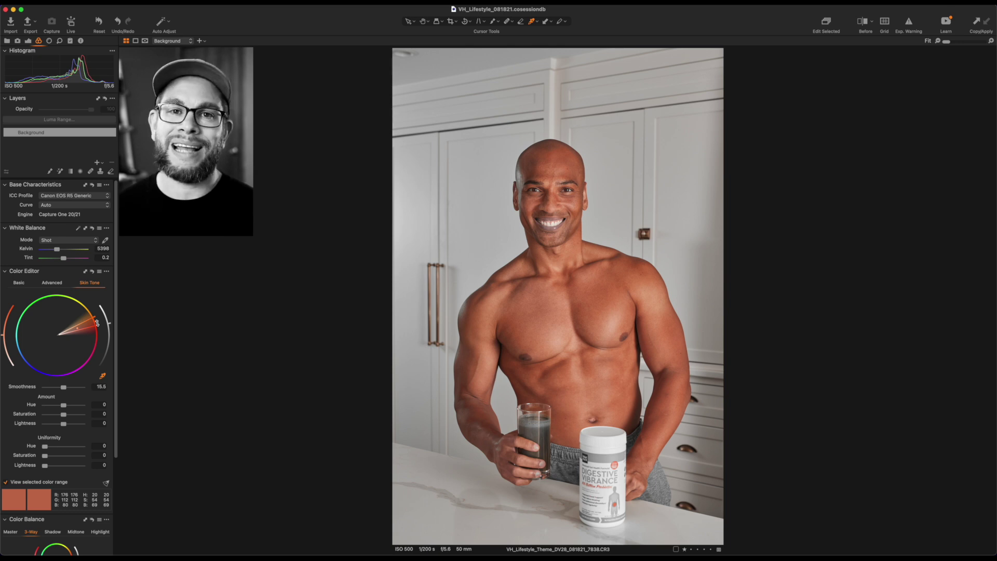
Step: Set the skin tone uniformity to hue 60.4, saturation 96.3 and lightness 18.6, trying lightness at 100 first
click(78, 456)
drag(78, 457, 80, 457)
click(66, 447)
drag(66, 448, 68, 447)
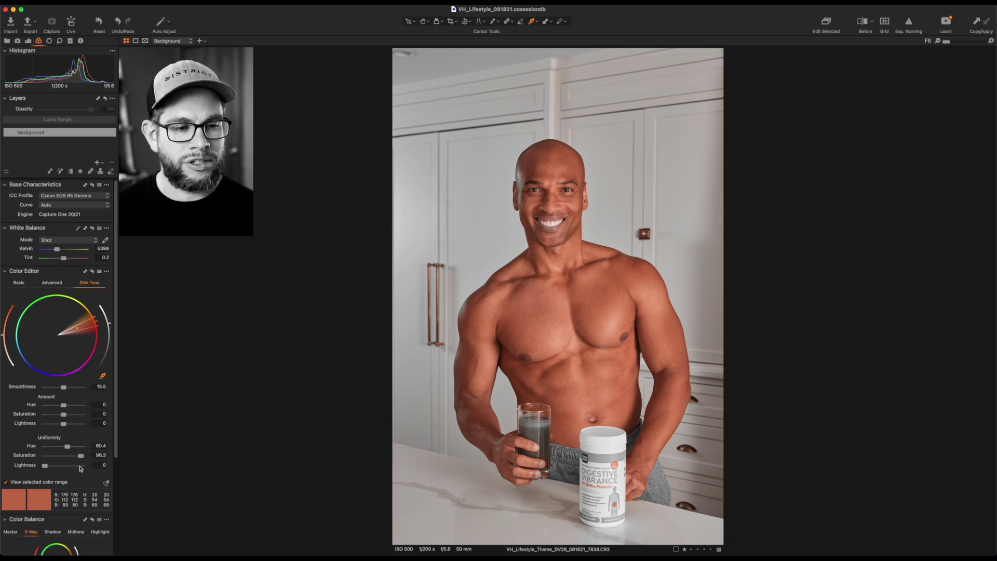
click(81, 468)
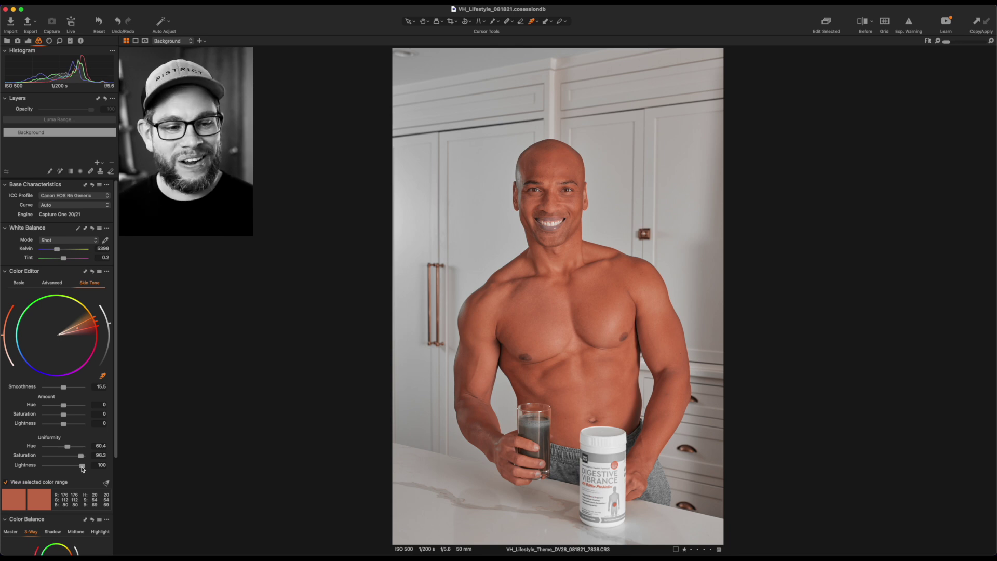
drag(72, 467, 52, 468)
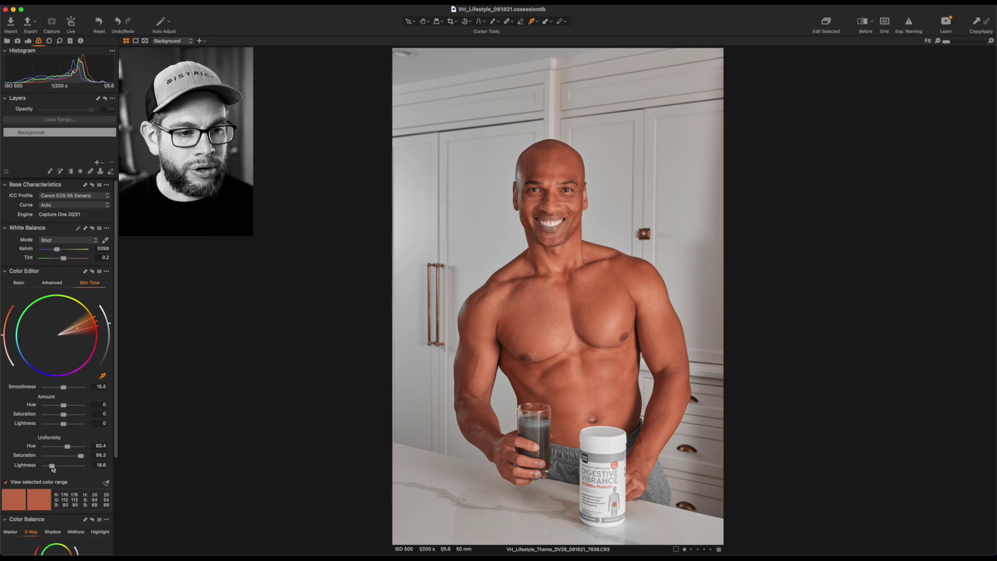
Step: Set the skin tone amount to saturation -1.5 and lightness 0.5, comparing the photo without and with the color edits
drag(64, 415, 63, 417)
click(64, 423)
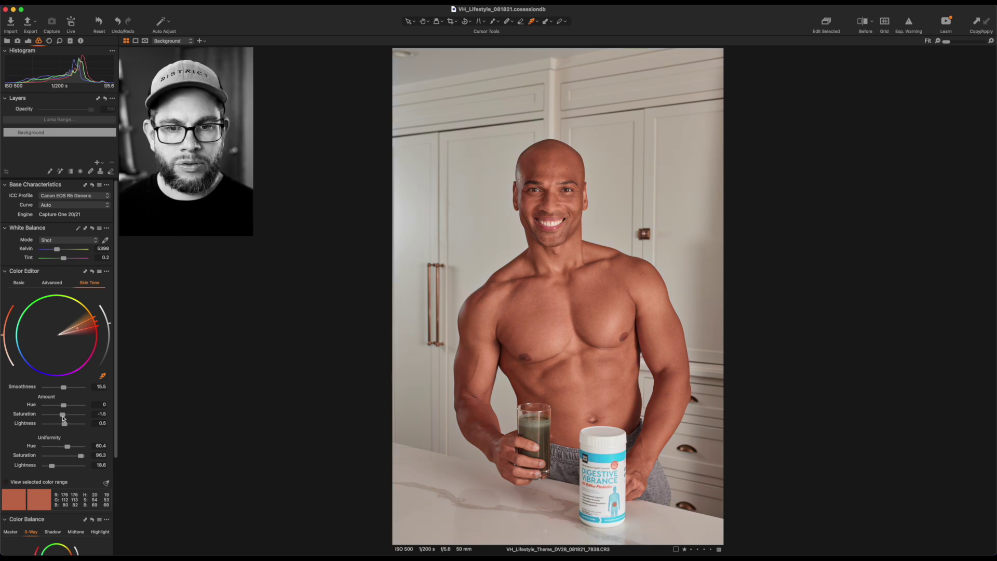
click(93, 273)
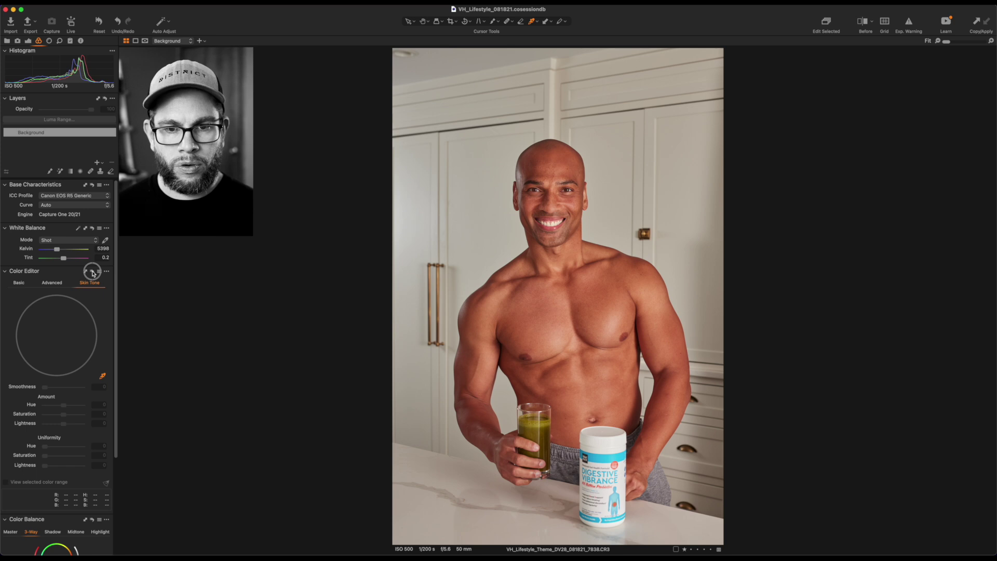
click(93, 272)
click(93, 272)
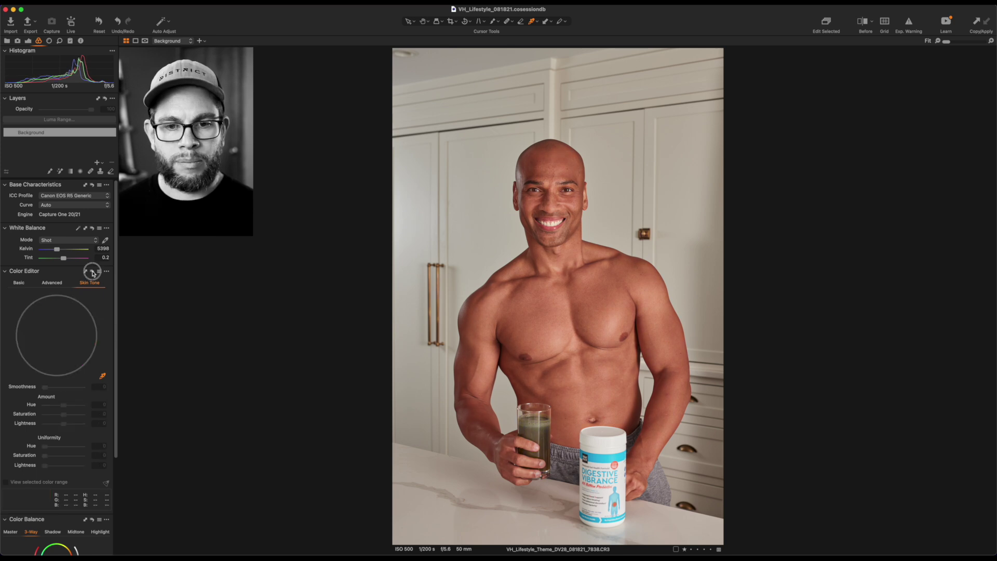
click(93, 273)
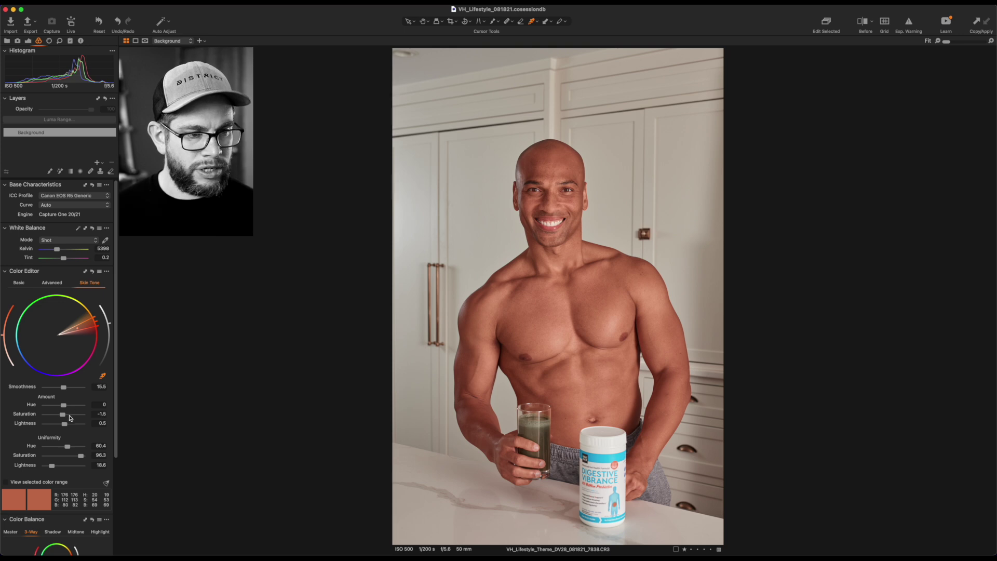
click(66, 415)
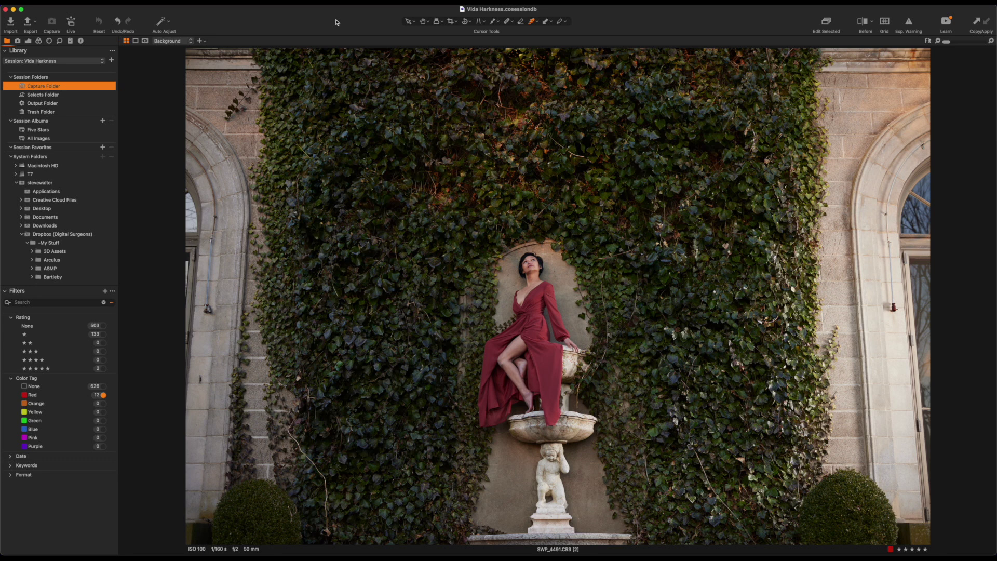
Step: View the green-dress variant for reference, and add a filled adjustment layer to the uncropped red-dress photo for skin tone editing
key(Left)
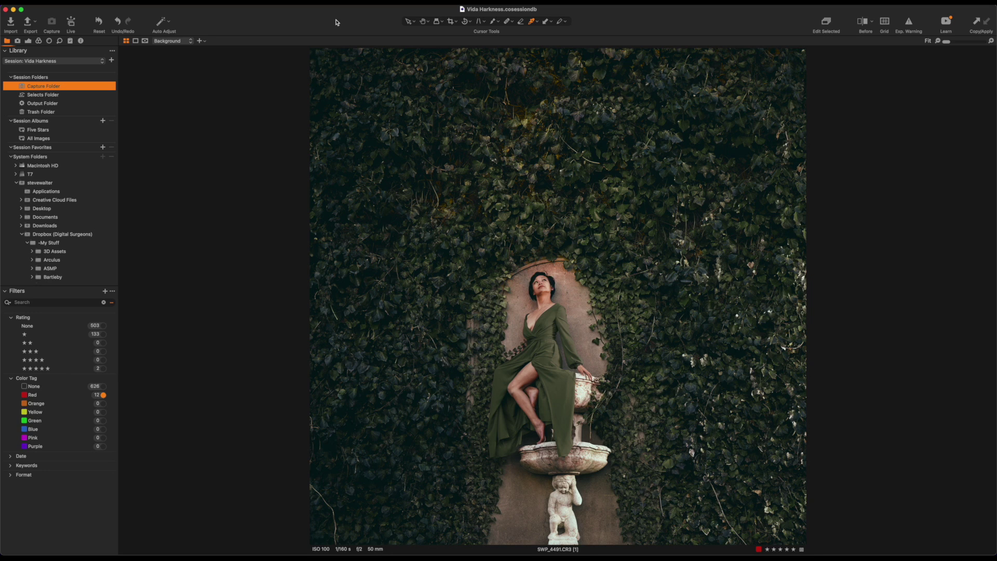
key(Right)
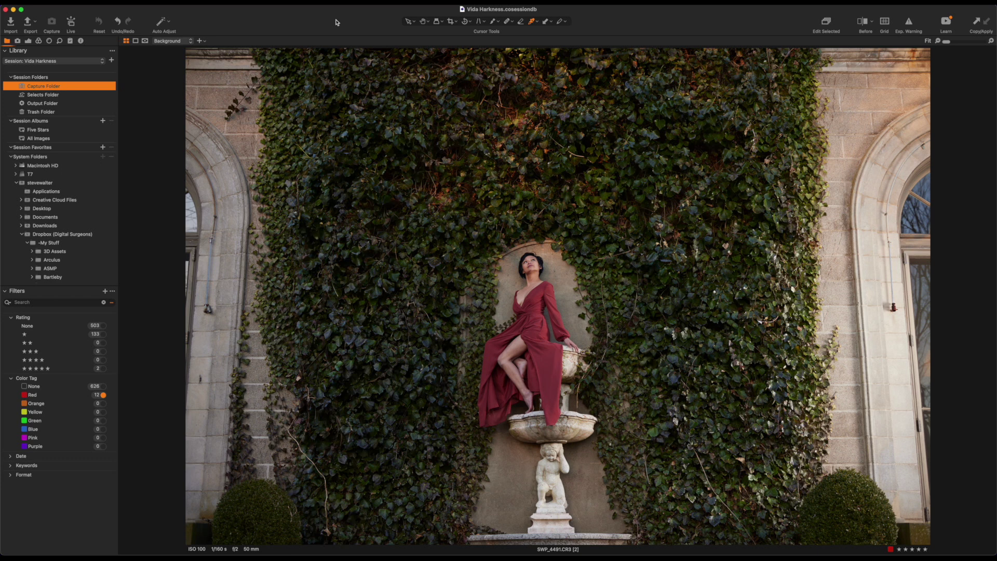
click(39, 41)
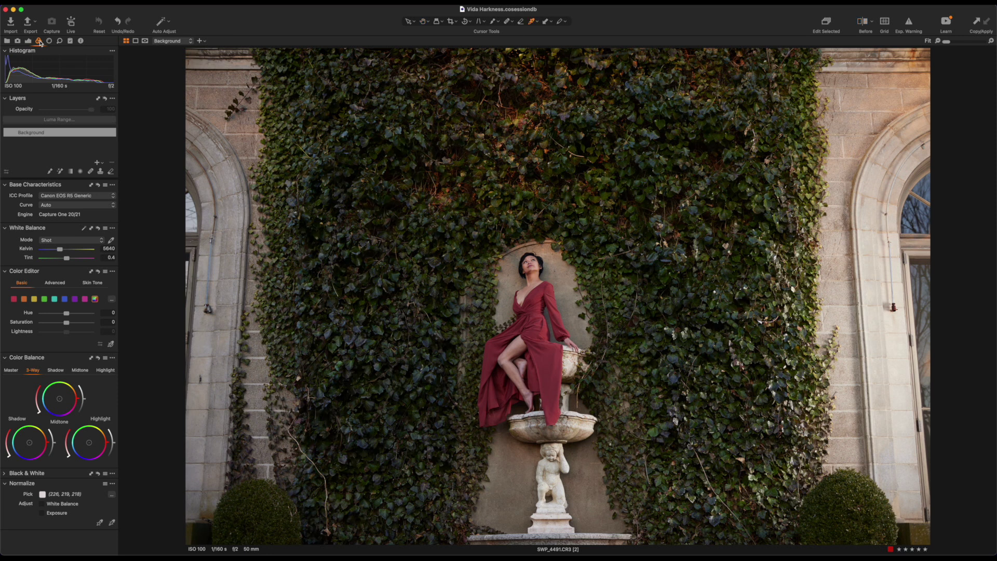
click(97, 163)
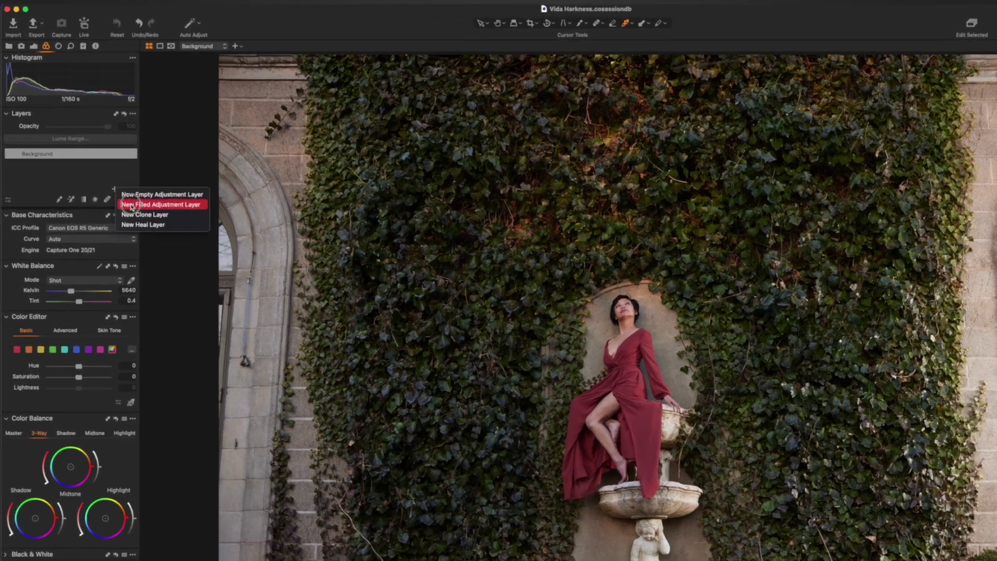
click(111, 176)
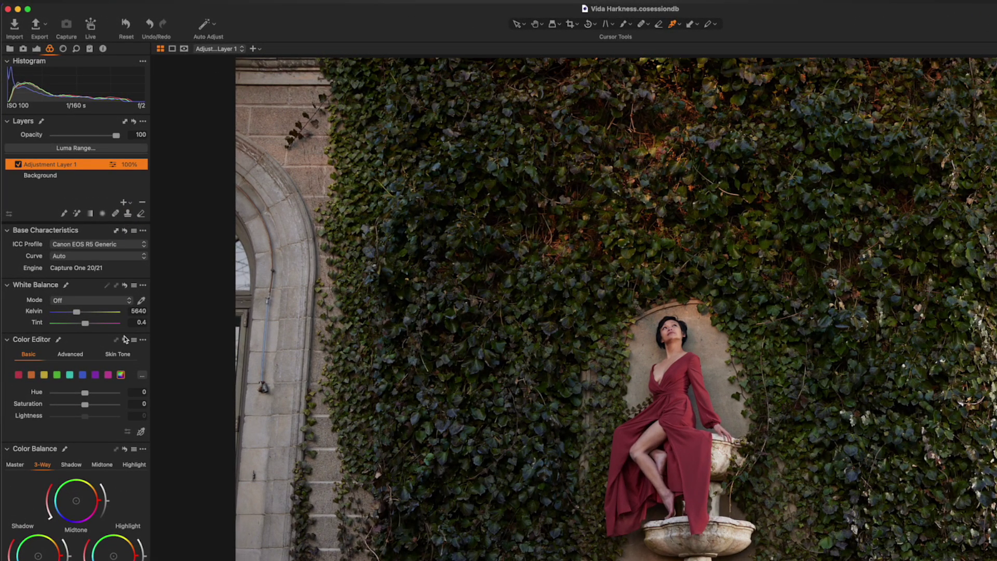
click(111, 353)
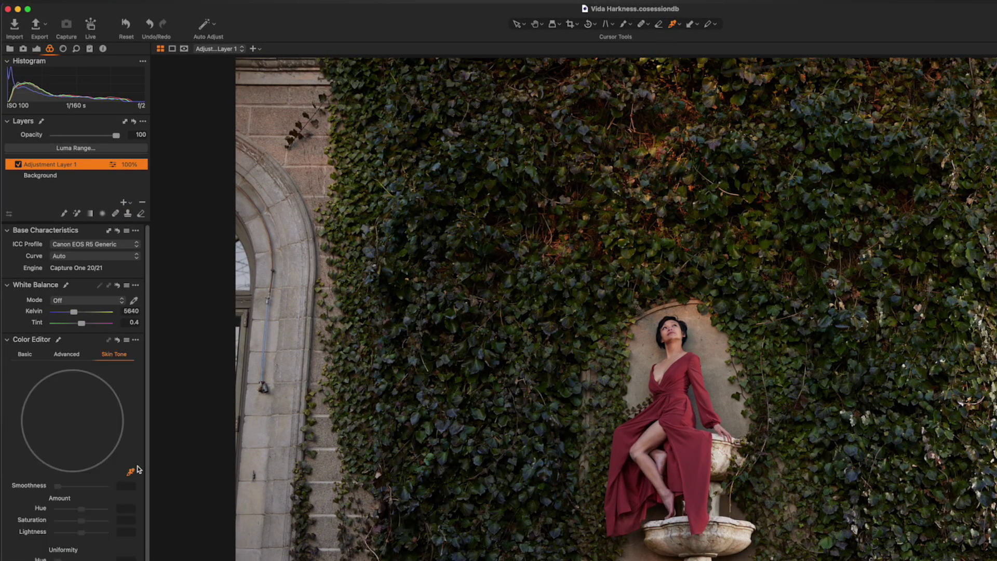
Step: Sample the green ivy as the skin tone, set uniformity to hue 100 and saturation 57.6, and shift its hue and saturation amounts
click(771, 241)
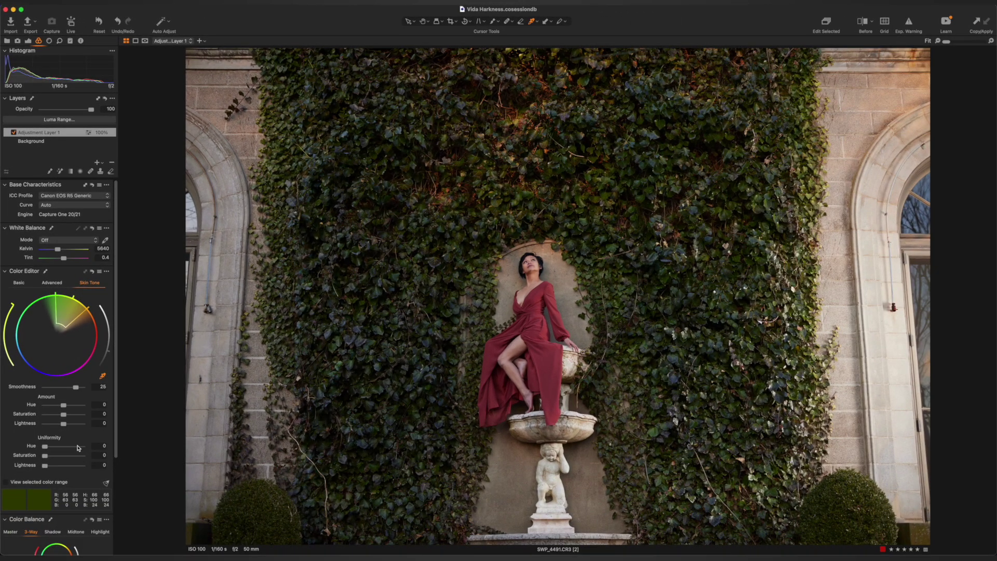
mouse_move(78, 448)
mouse_down()
mouse_move(89, 448)
mouse_move(66, 455)
mouse_up()
drag(63, 414, 50, 407)
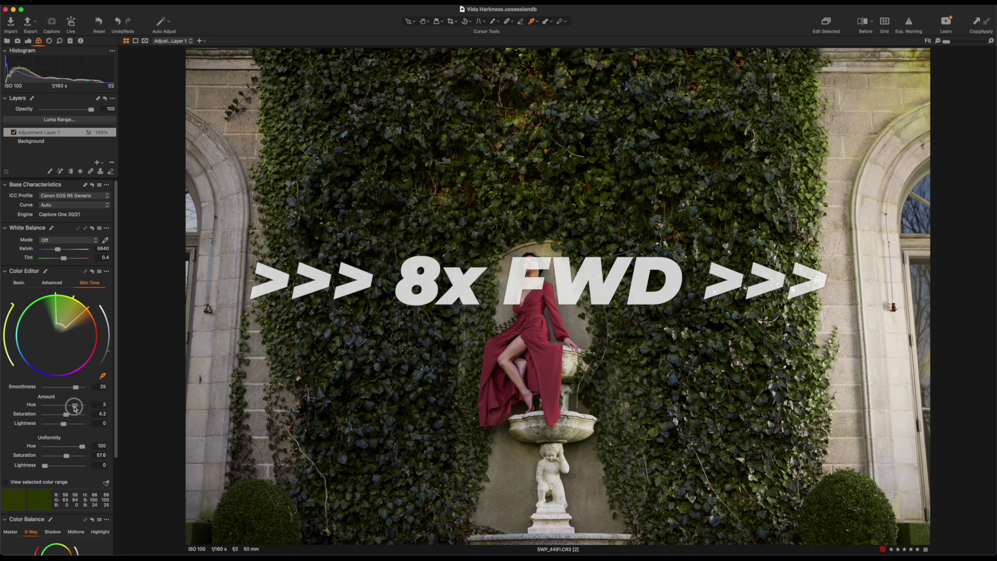
Step: Add a second filled adjustment layer and sample the orange leaves in the ivy with the Advanced color editor
click(52, 283)
click(44, 133)
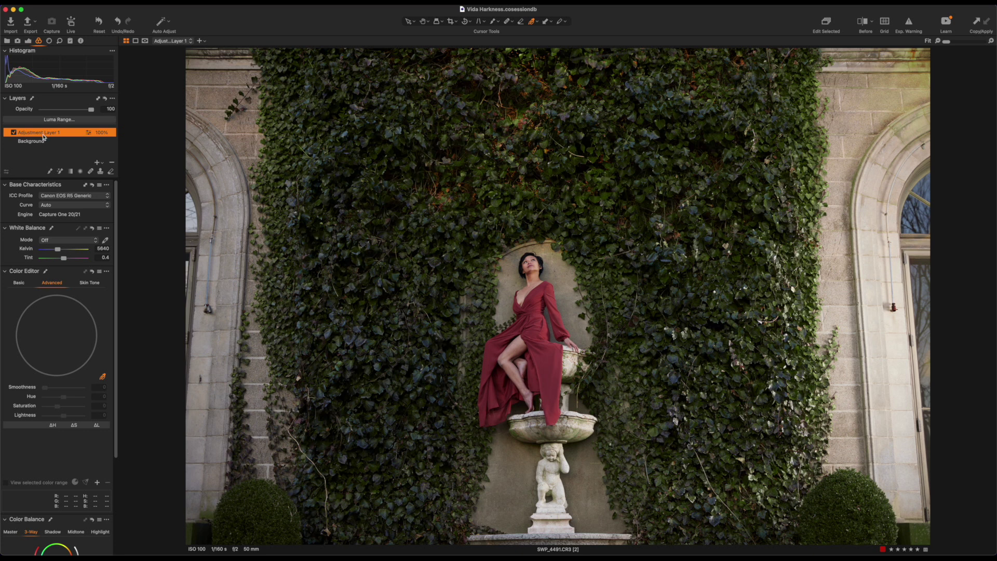
click(97, 163)
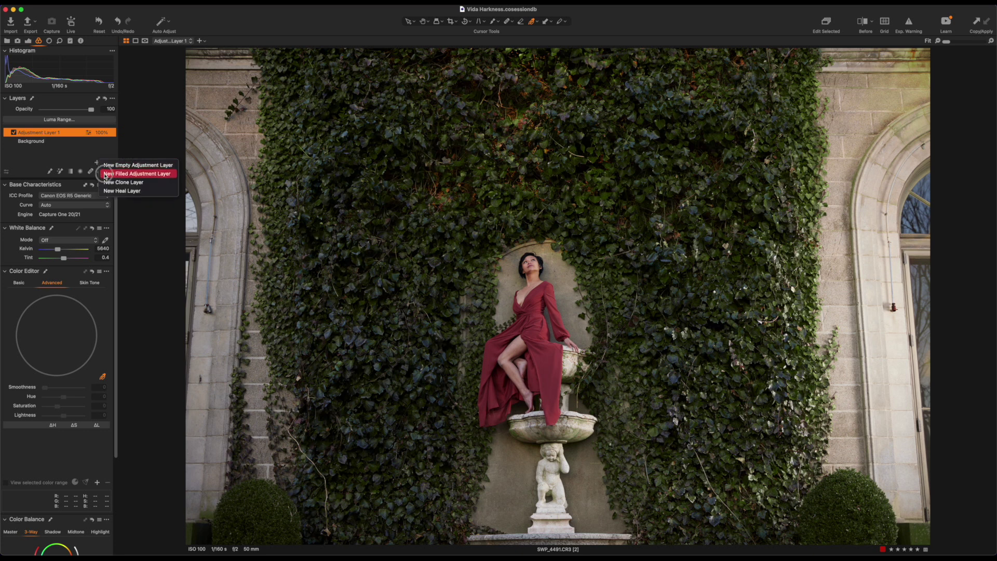
click(106, 175)
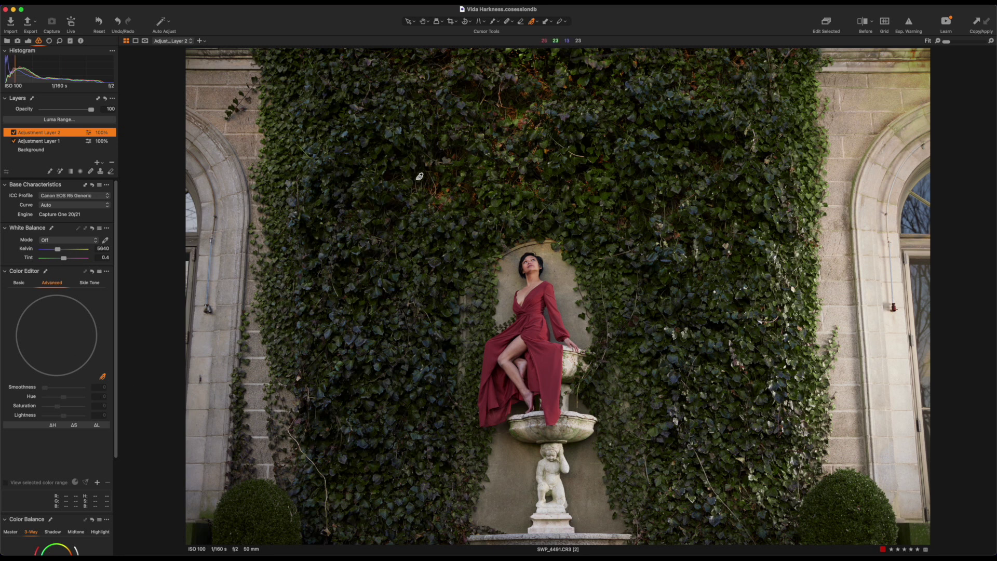
click(451, 187)
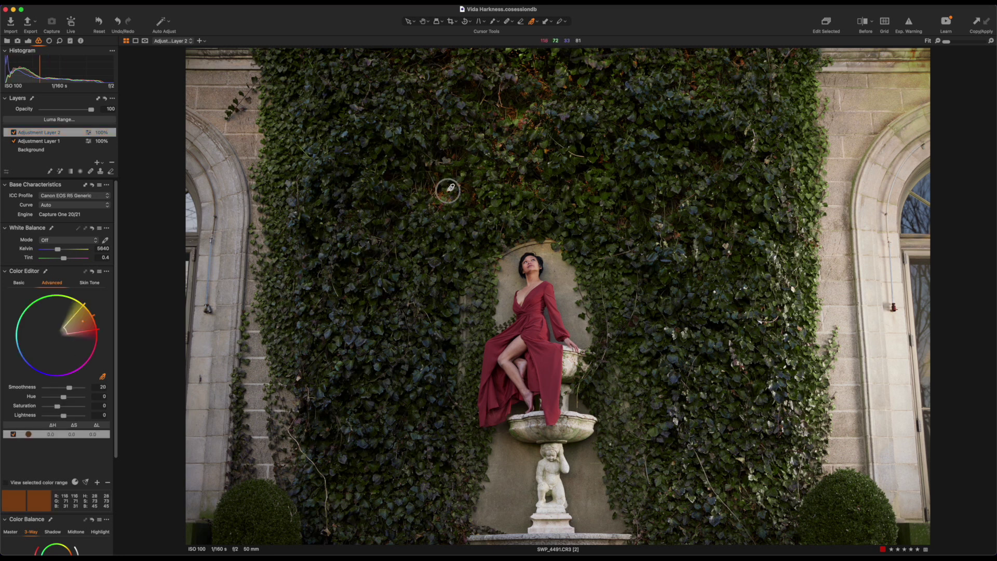
Step: Show only the selected color range, narrow its hue limits around orange and extend it toward the center of the color wheel
click(31, 482)
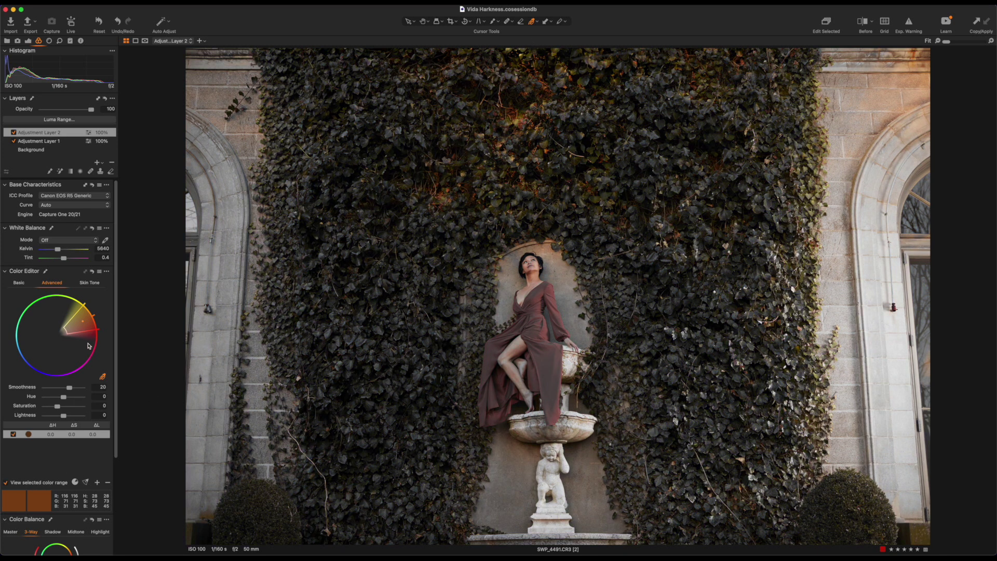
drag(99, 329, 99, 326)
drag(88, 305, 89, 306)
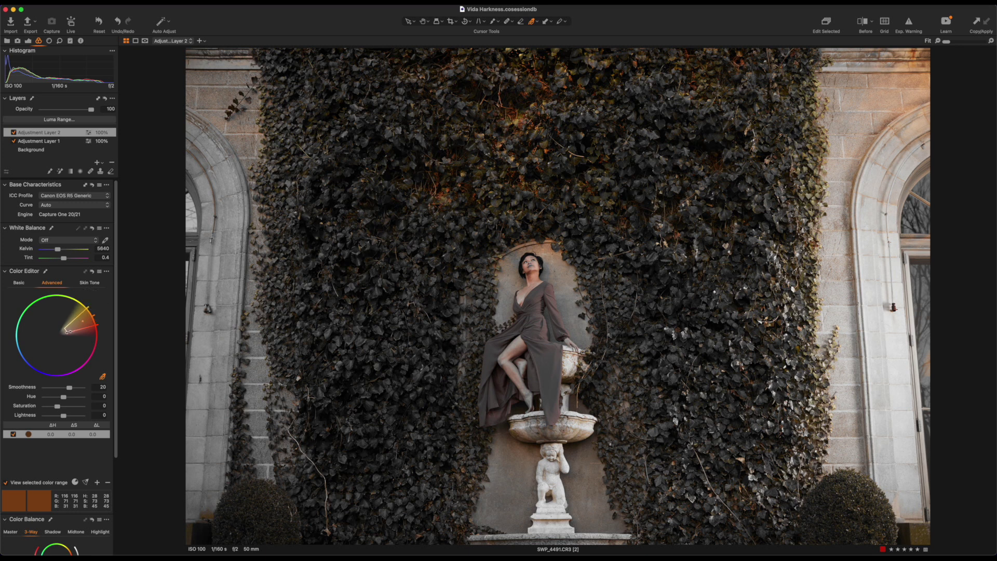
drag(58, 335, 57, 334)
Step: Rename the upper adjustment layer "orange to green" and the lower one "green ivy"
double_click(35, 134)
text(oi)
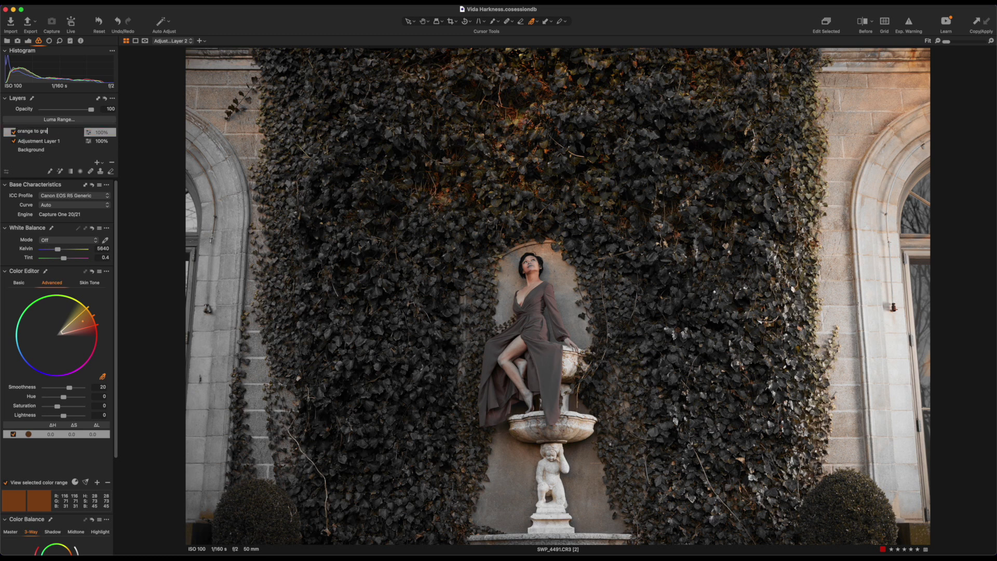
key(Return)
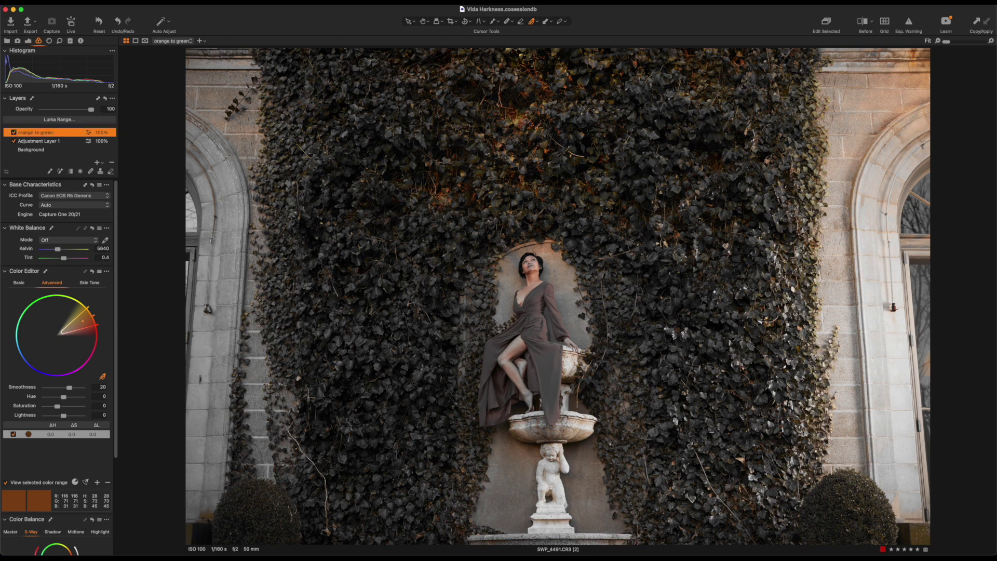
double_click(34, 141)
text(green iv)
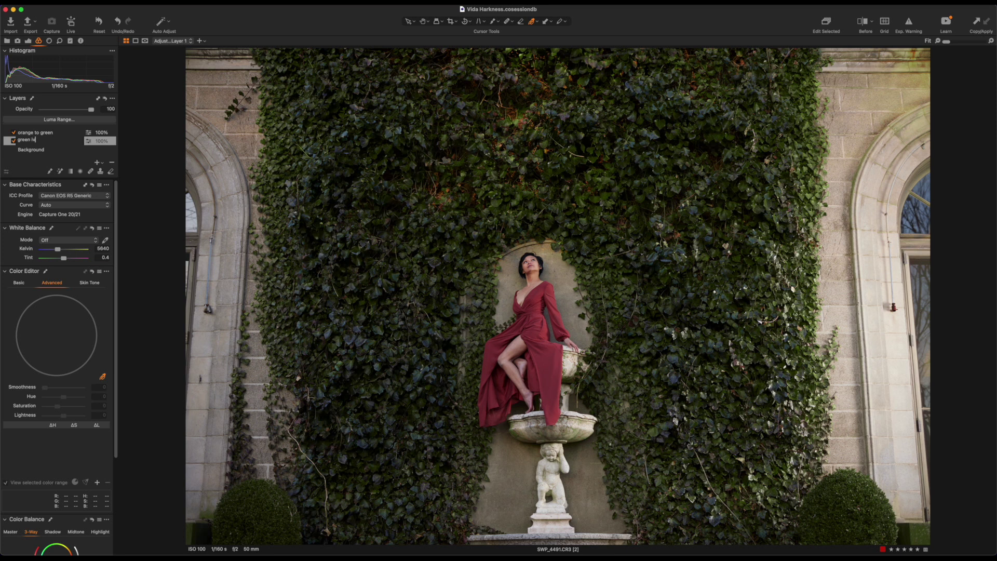
key(Return)
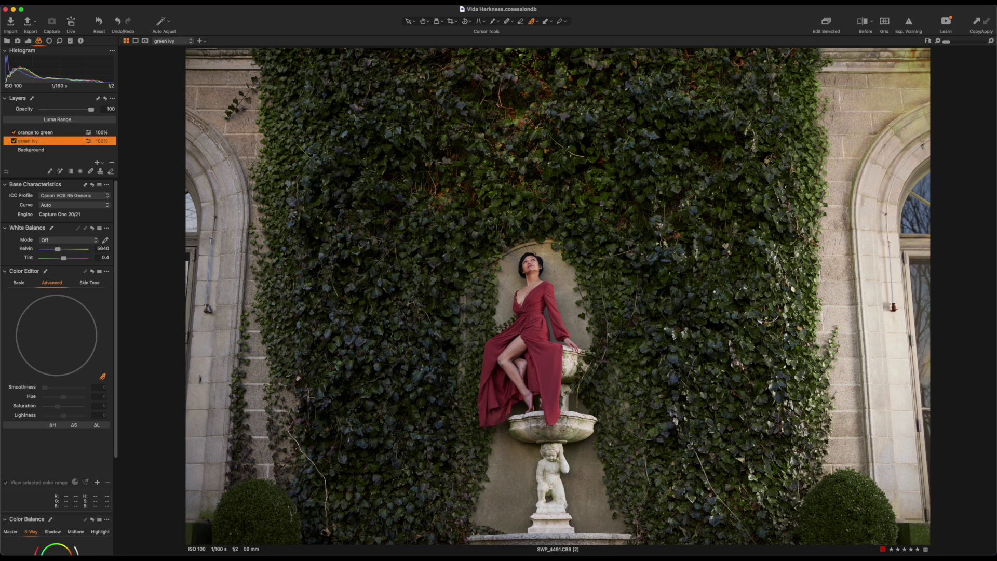
Step: On the orange to green layer, turn off the selected color range view and set the hue to 30
click(33, 132)
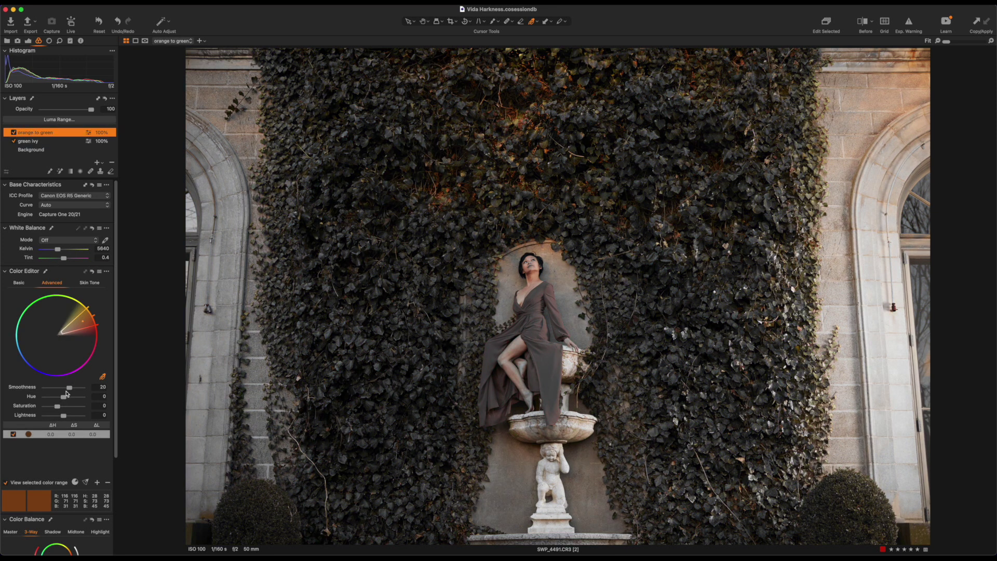
click(32, 481)
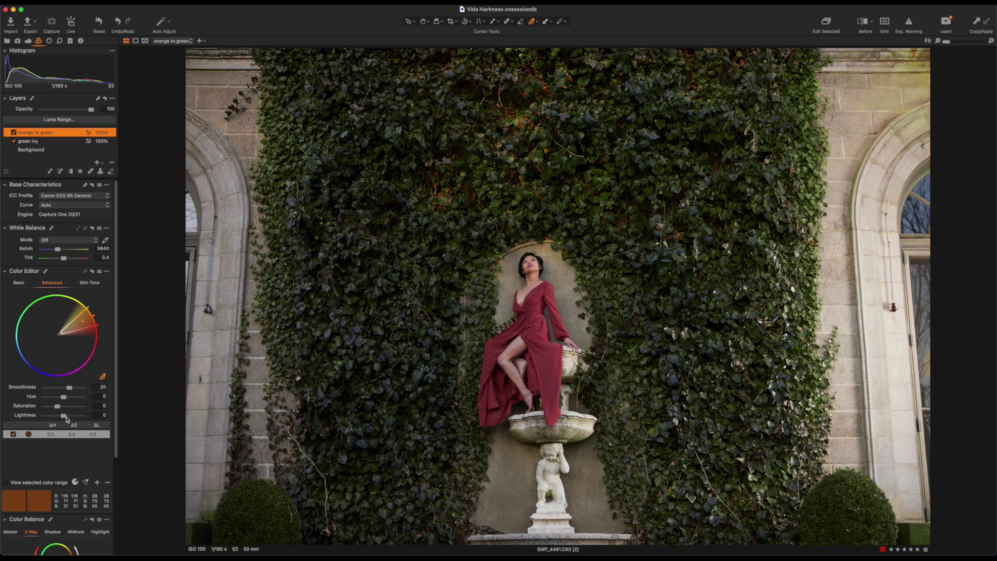
drag(77, 399, 83, 399)
Step: Check the orange to green layer's mask and erase it over the woman and the niche around her
key(m)
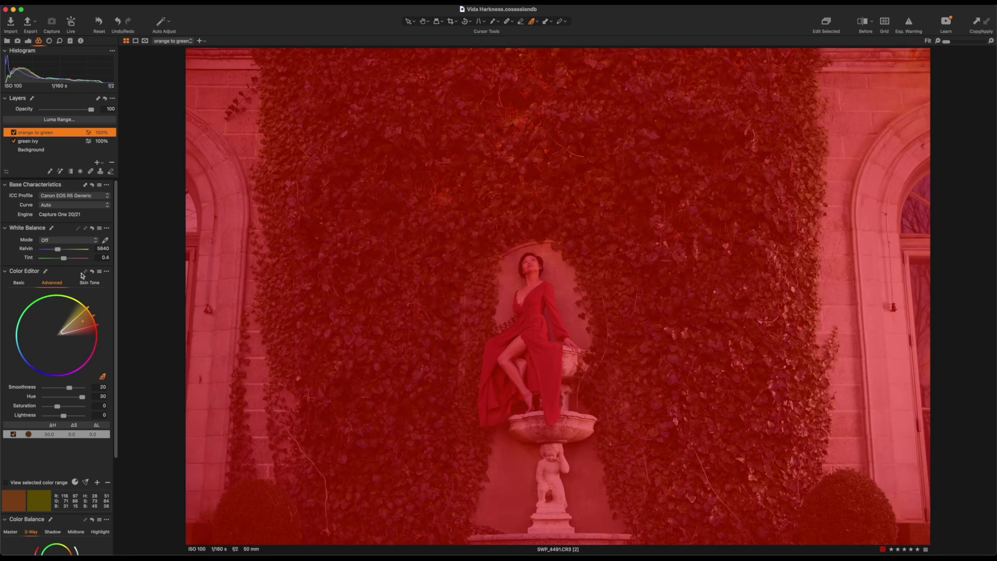
key(m)
key(e)
right_click(513, 251)
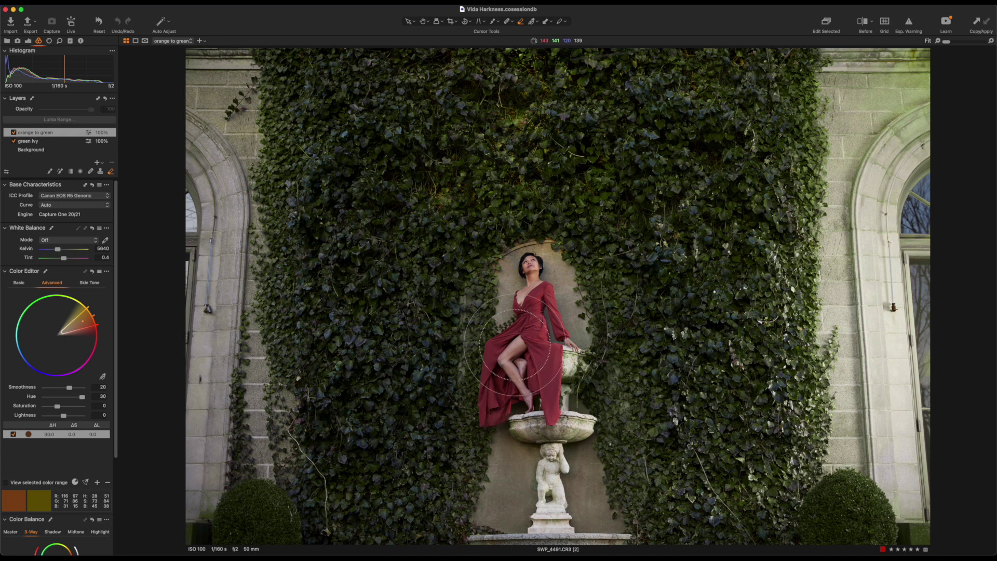
mouse_move(538, 272)
mouse_down()
mouse_move(563, 327)
mouse_move(557, 345)
mouse_up()
Step: Crop the photo to remove the stone walls and windows on both sides, keeping the woman and fountain framed by ivy
key(c)
drag(199, 50, 221, 76)
drag(553, 140, 431, 138)
drag(805, 295, 788, 295)
drag(727, 303, 729, 304)
key(v)
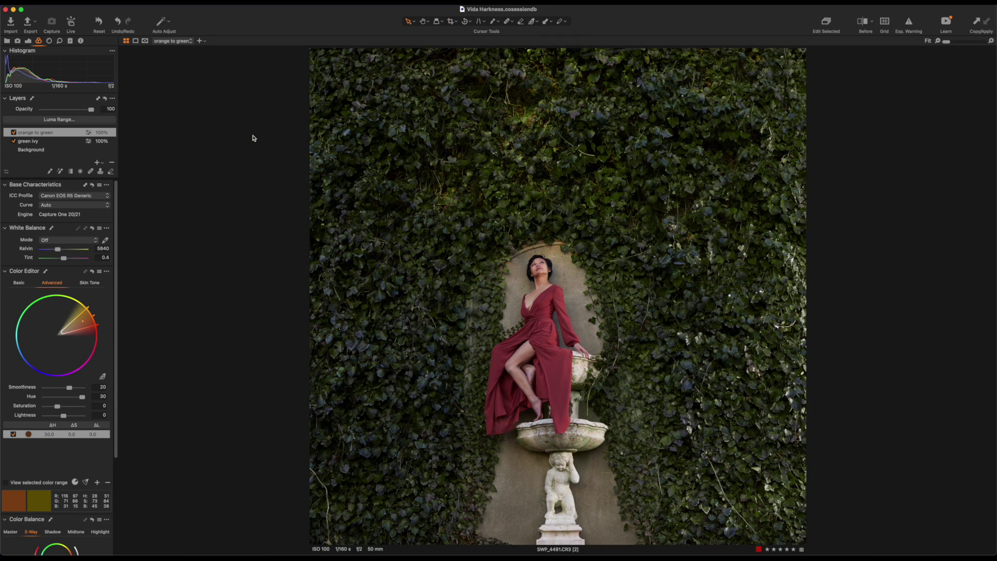
key(y)
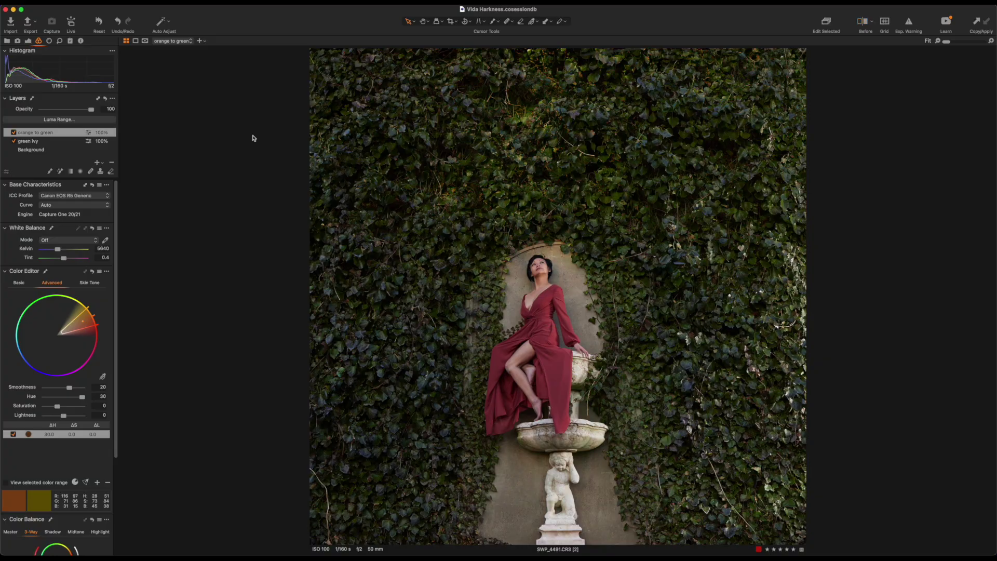